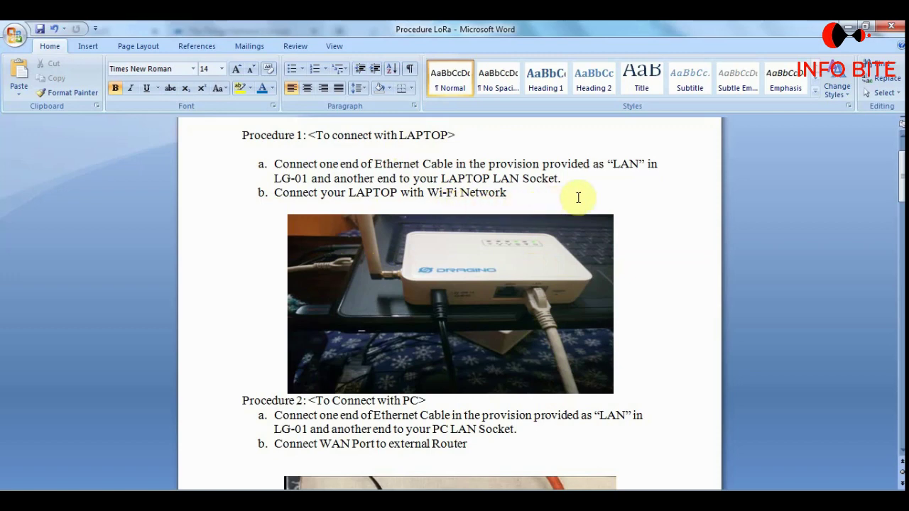
Bring up the gateway's LuCI login page at 10.130.1.1 in Chrome.
scroll(667, 286, "down", 3)
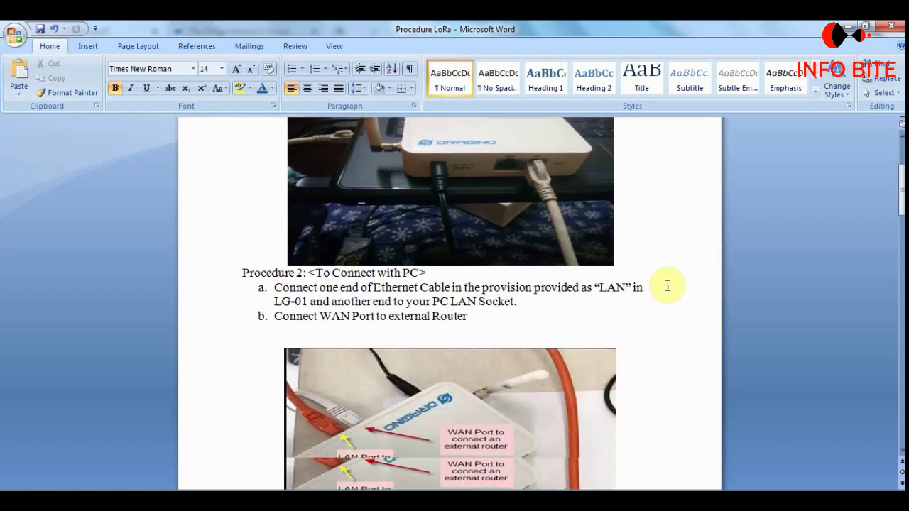
scroll(668, 286, "down", 3)
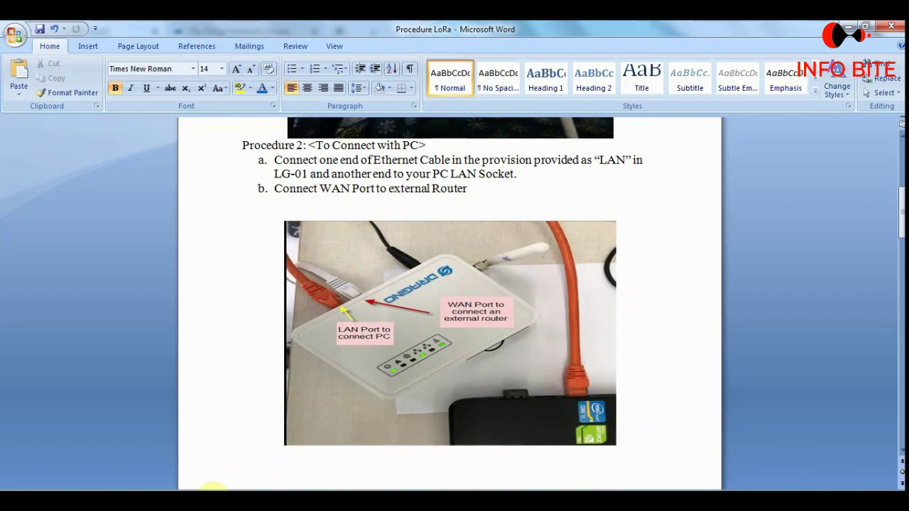
mouse_move(183, 501)
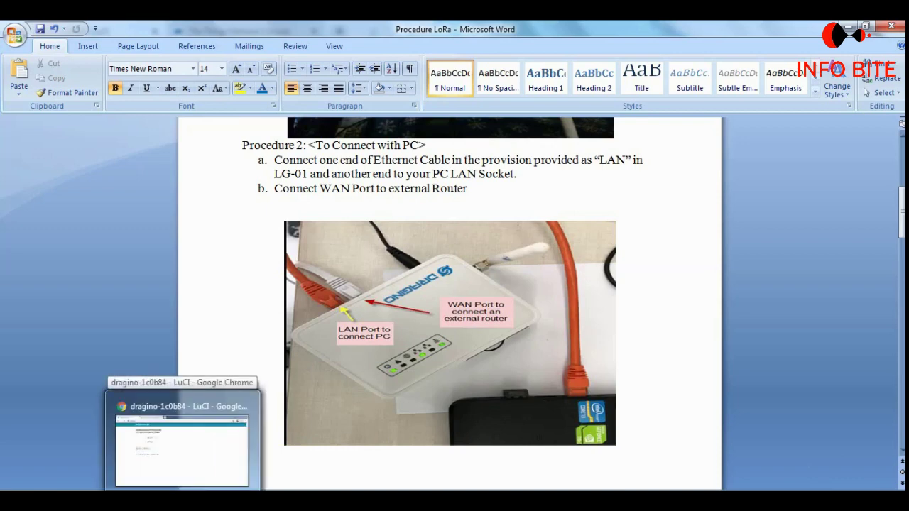
left_click(208, 404)
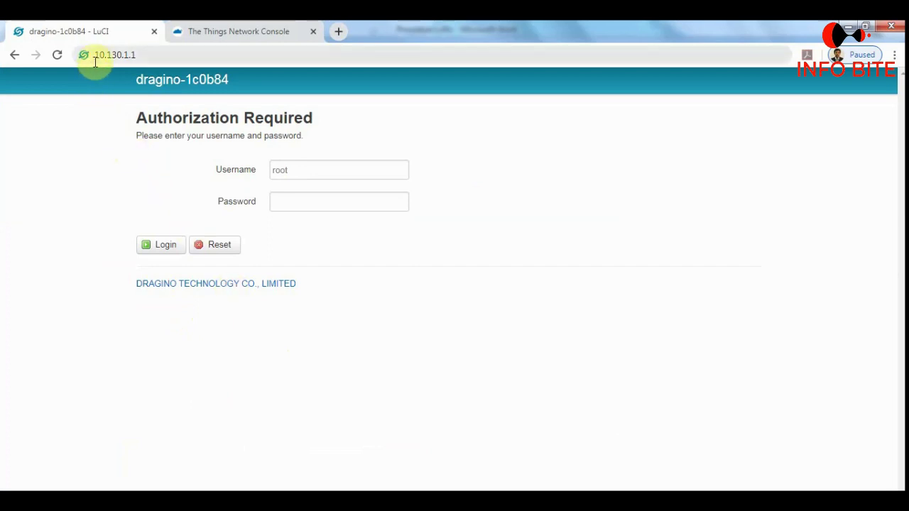
left_click(148, 54)
left_click(144, 55)
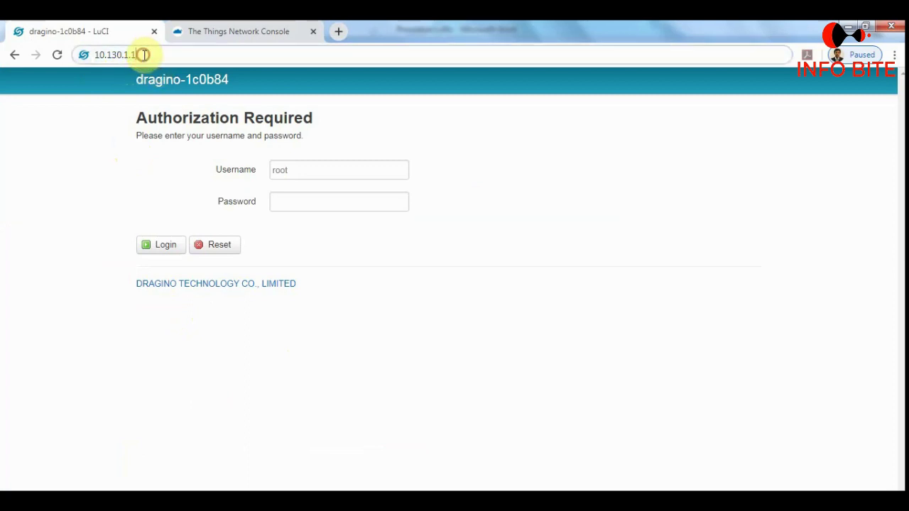
Log in as root with the admin password, retrying until the Status page shows firmware IoT-4.3.4.
left_click(287, 204)
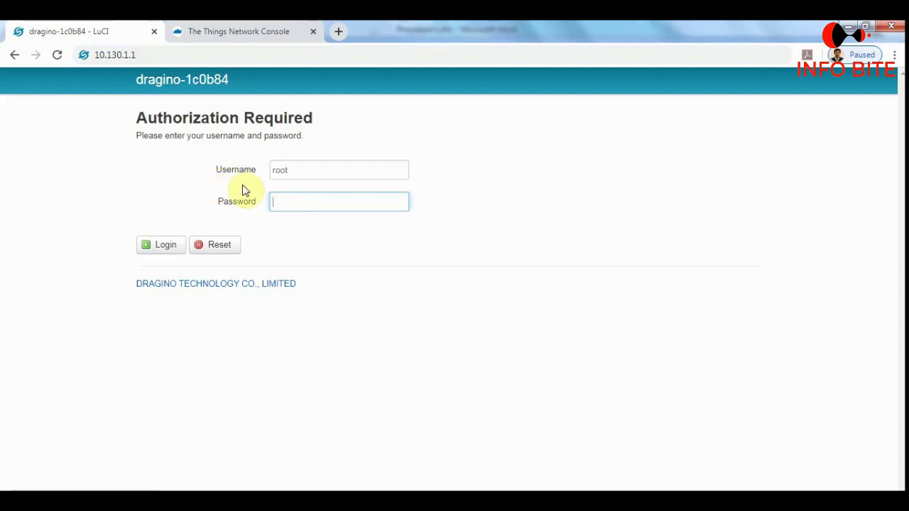
left_click(291, 202)
type("dragi")
left_click(165, 247)
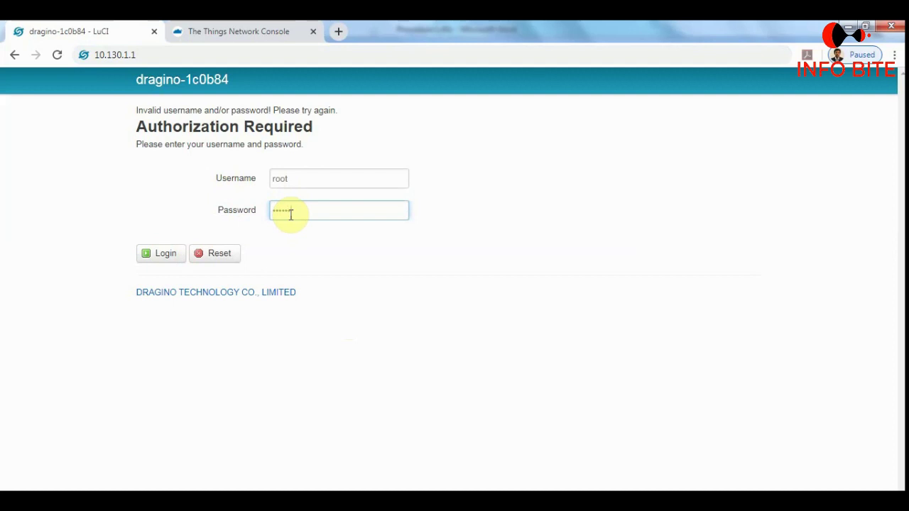
left_click(161, 257)
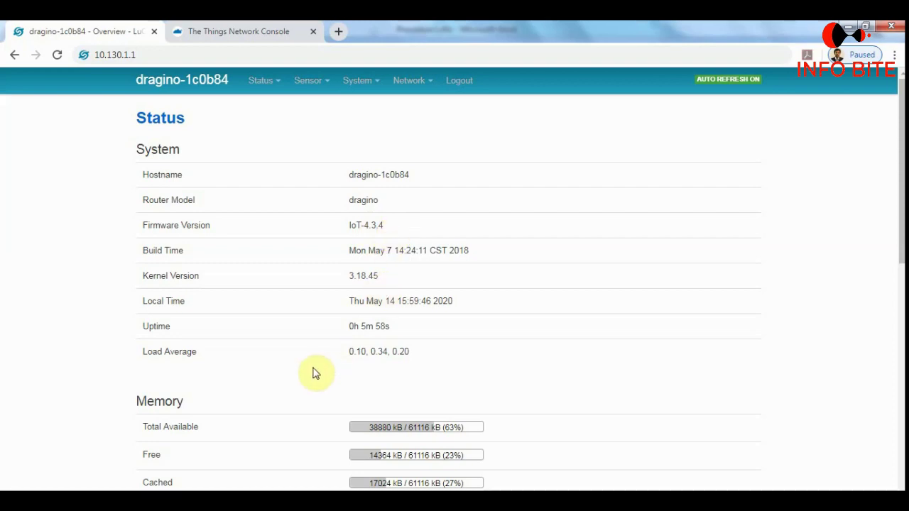
key("alt+Tab")
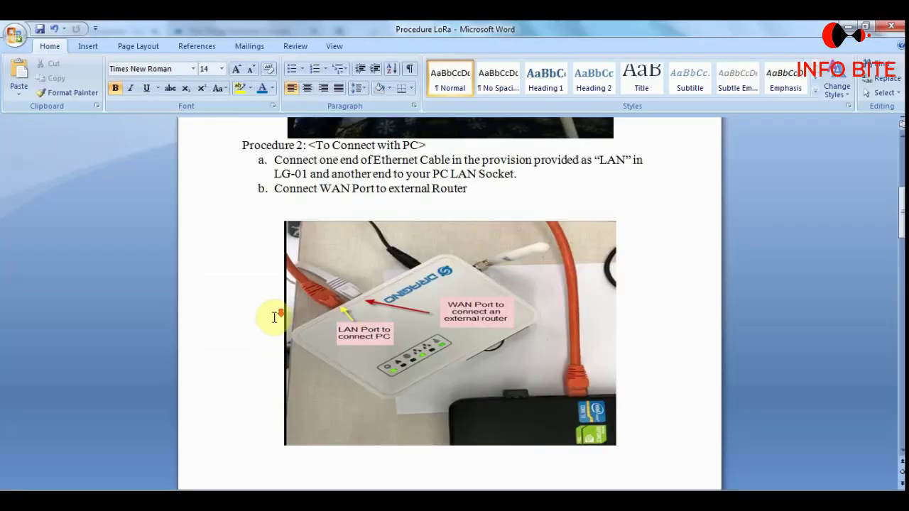
scroll(274, 319, "down", 5)
scroll(273, 314, "down", 6)
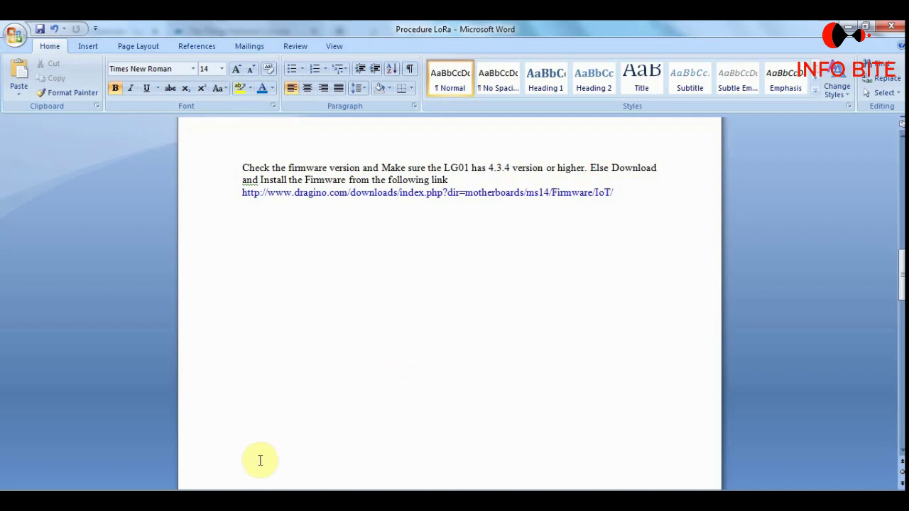
key("alt+Tab")
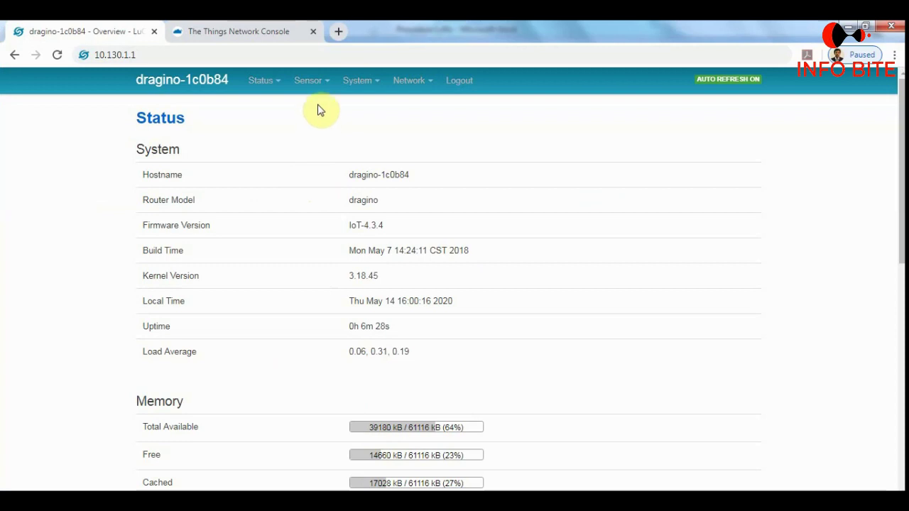
Open the Sensor > Flash MCU upload page, then return to the 'Procedure LoRa' Word document.
mouse_move(321, 94)
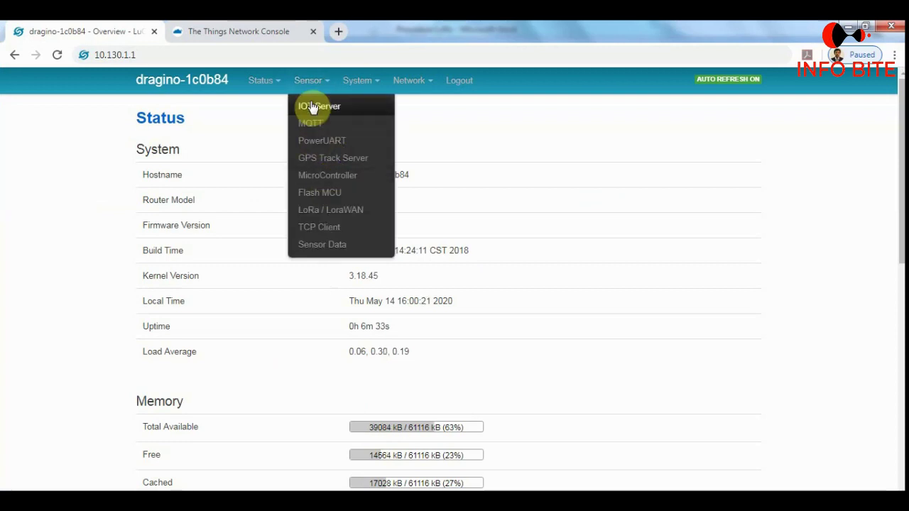
left_click(322, 196)
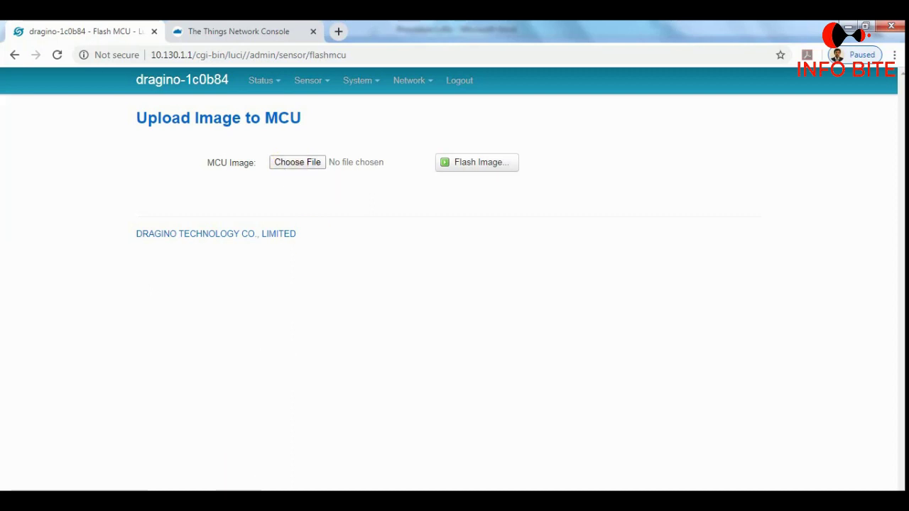
left_click(226, 501)
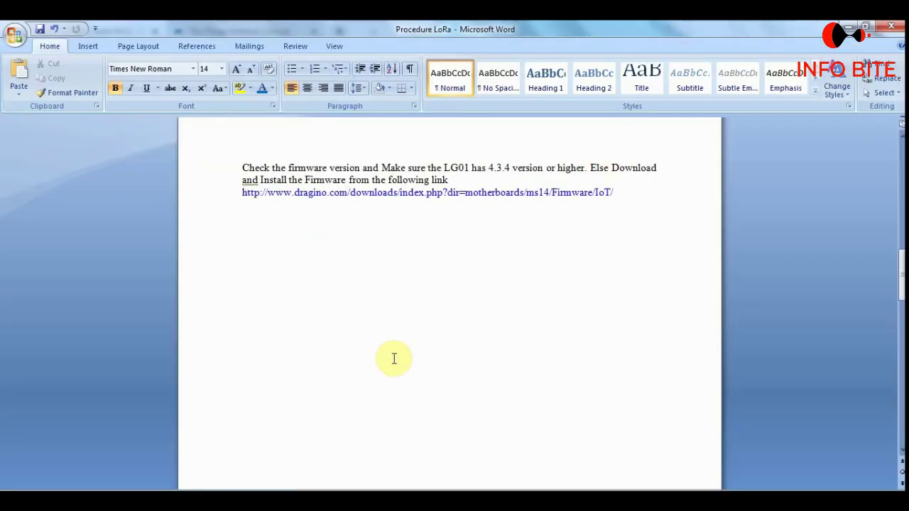
scroll(414, 346, "down", 5)
scroll(414, 346, "down", 12)
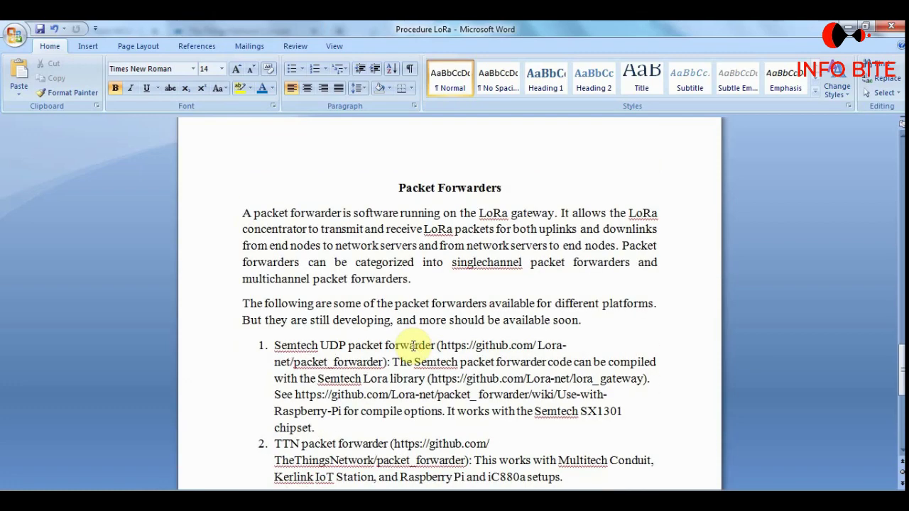
scroll(414, 346, "up", 1)
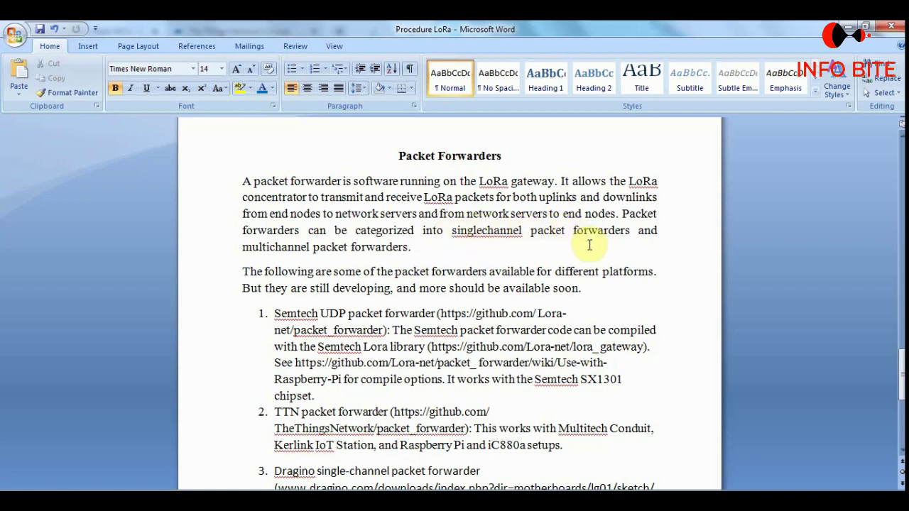
scroll(590, 246, "down", 4)
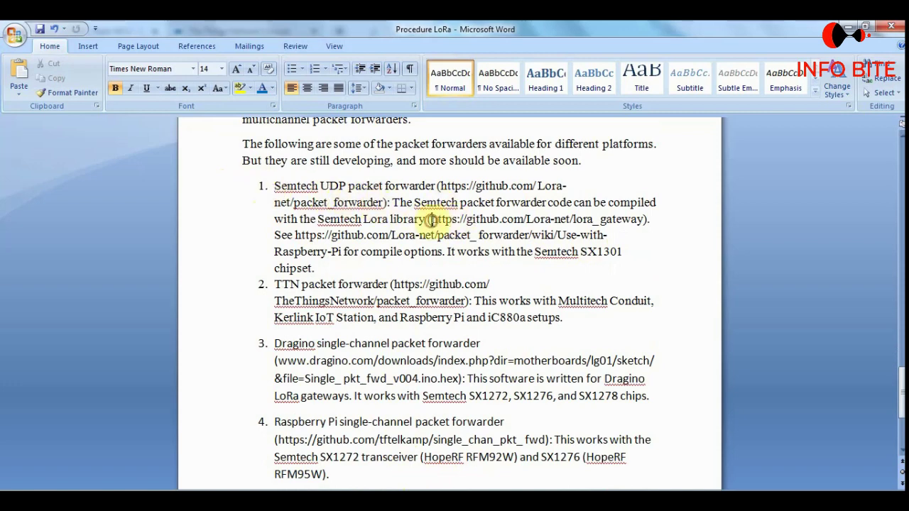
Review the lora_gateway link and Dragino single-channel forwarder entries in Word, then return to the MCU upload page.
left_click_drag(430, 219, 486, 258)
left_click(330, 287)
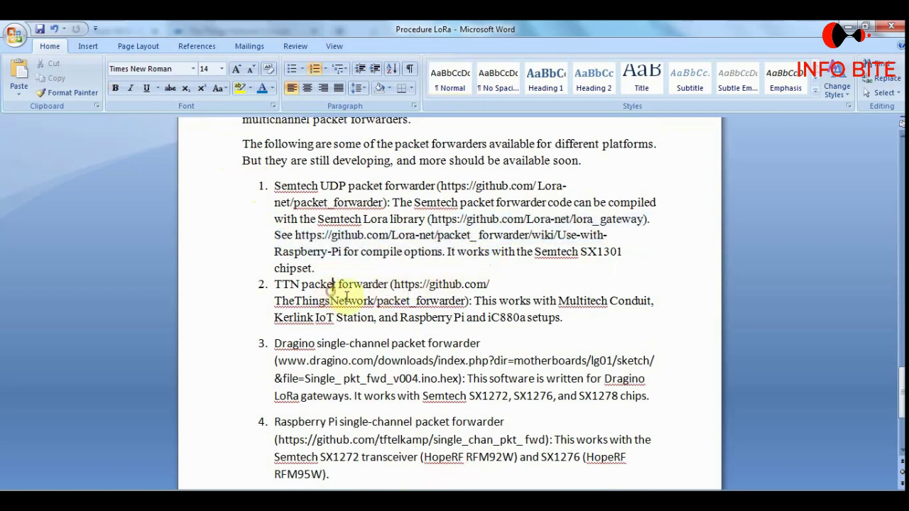
scroll(450, 306, "down", 1)
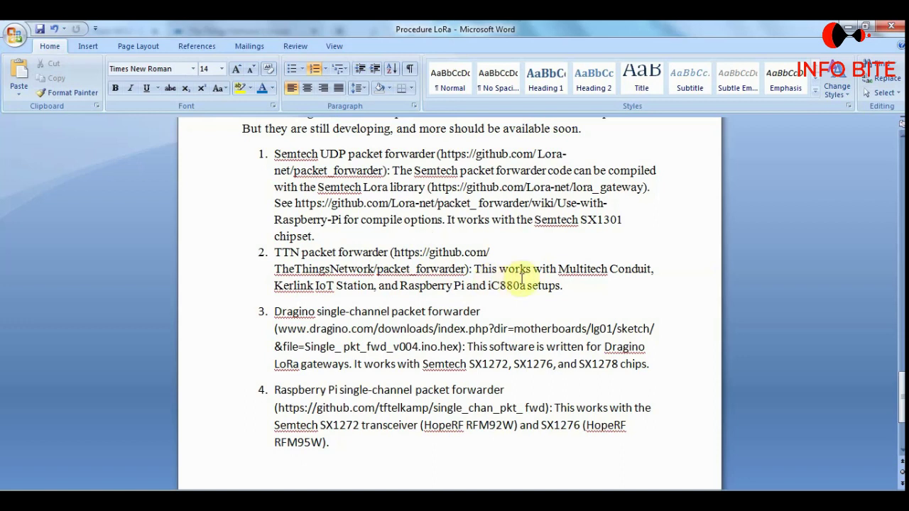
left_click_drag(276, 314, 455, 313)
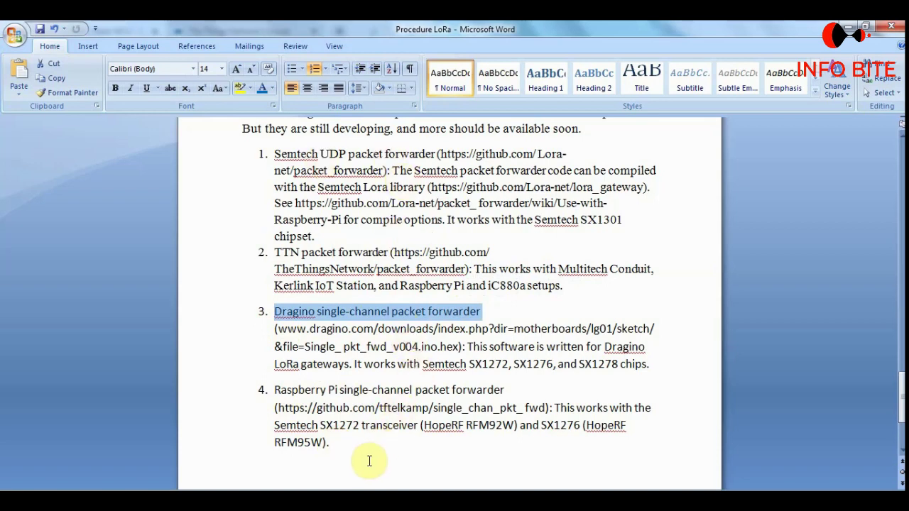
scroll(370, 461, "up", 1)
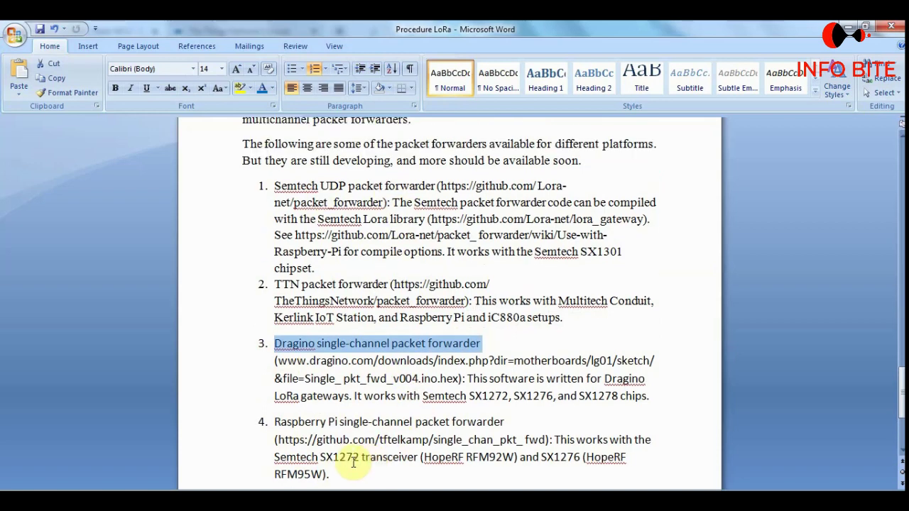
left_click(256, 214)
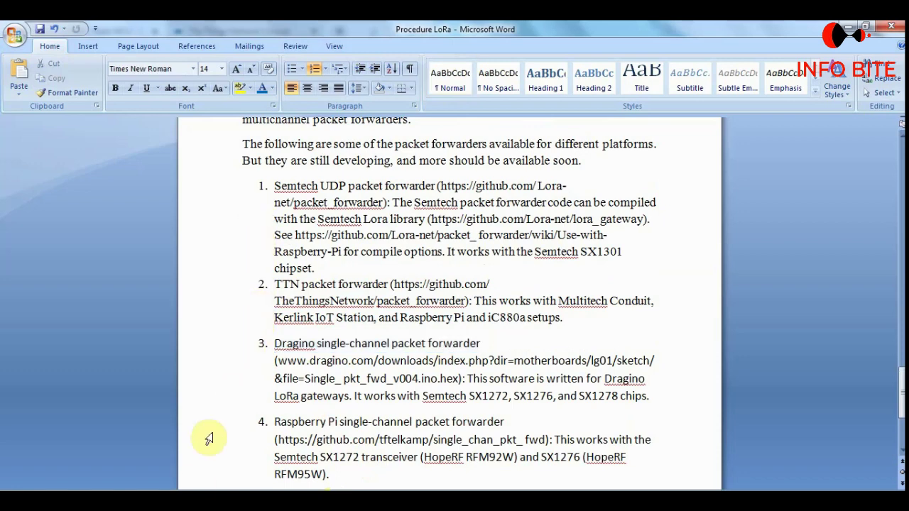
mouse_move(182, 500)
left_click(192, 454)
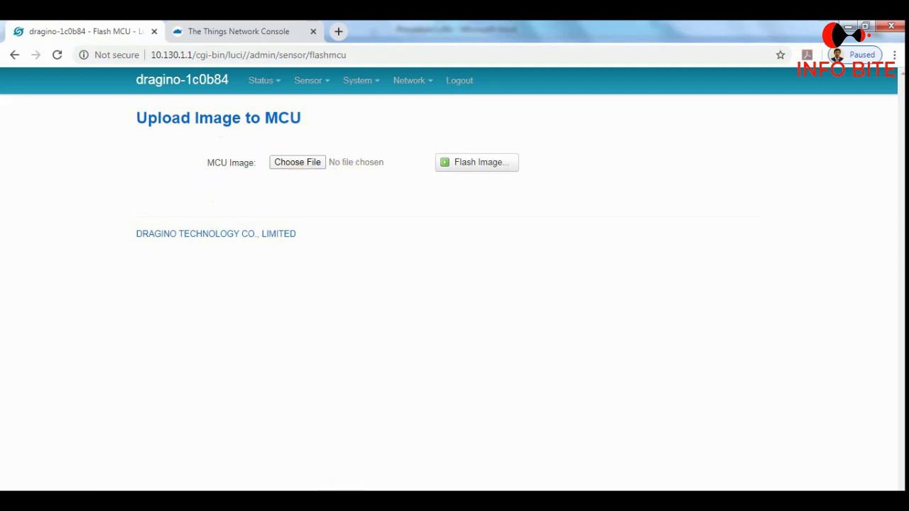
Select single_pkt_fwd_v003.ino.hex as the MCU image and flash it.
left_click(781, 488)
left_click(780, 488)
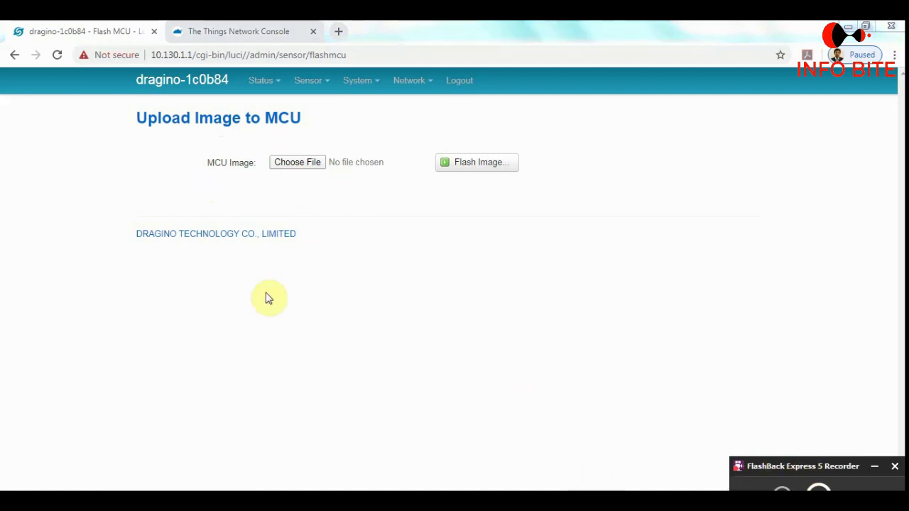
left_click(291, 166)
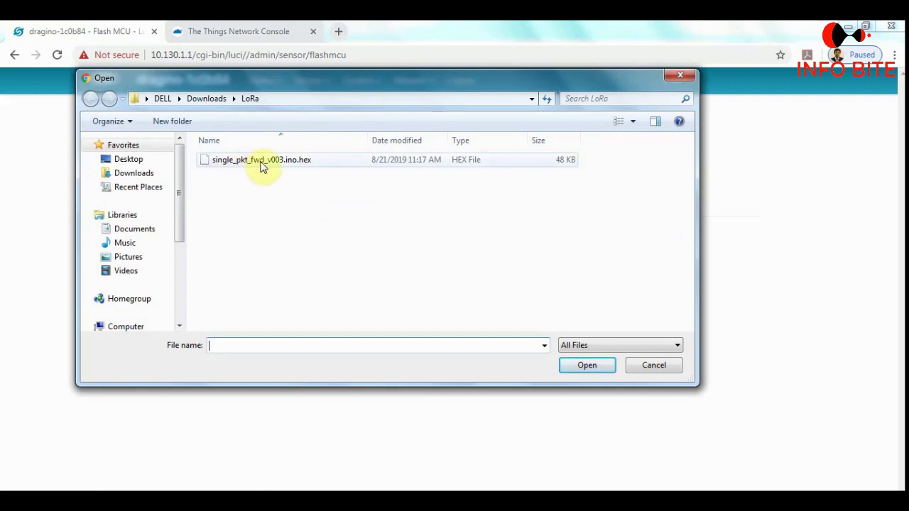
left_click(254, 165)
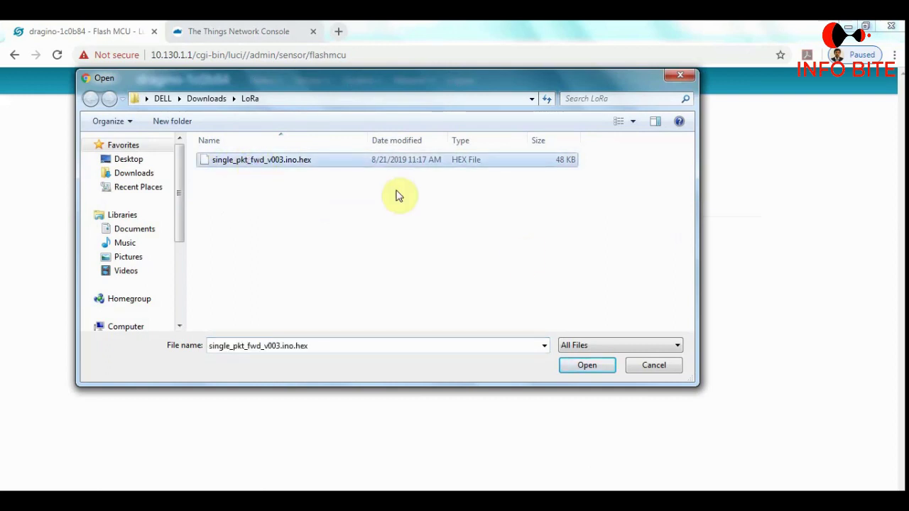
left_click(587, 366)
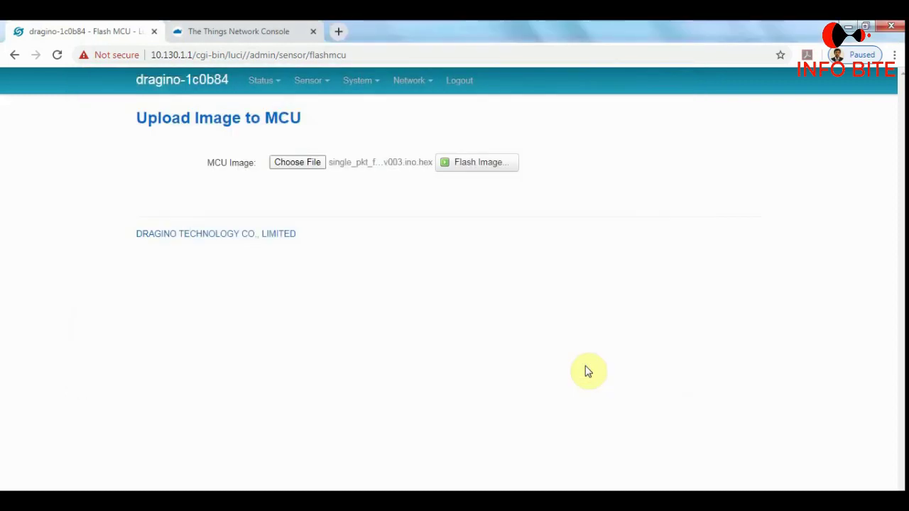
left_click(467, 166)
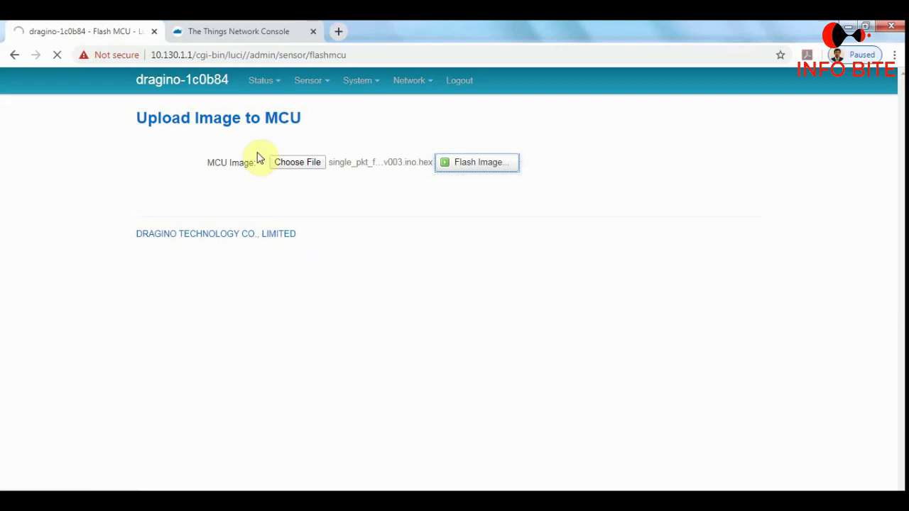
mouse_move(263, 91)
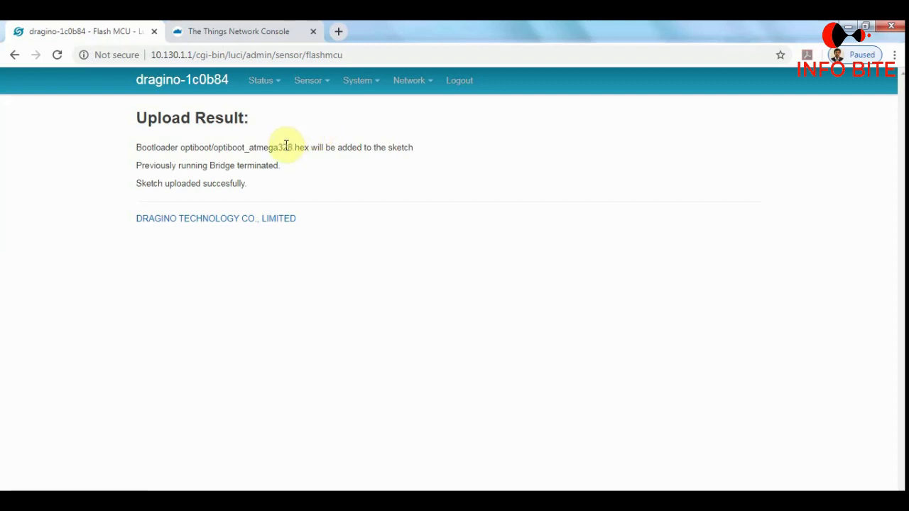
Open Sensor > MicroController and confirm MCU Version reads single_pkt_fwd_v003.
mouse_move(306, 93)
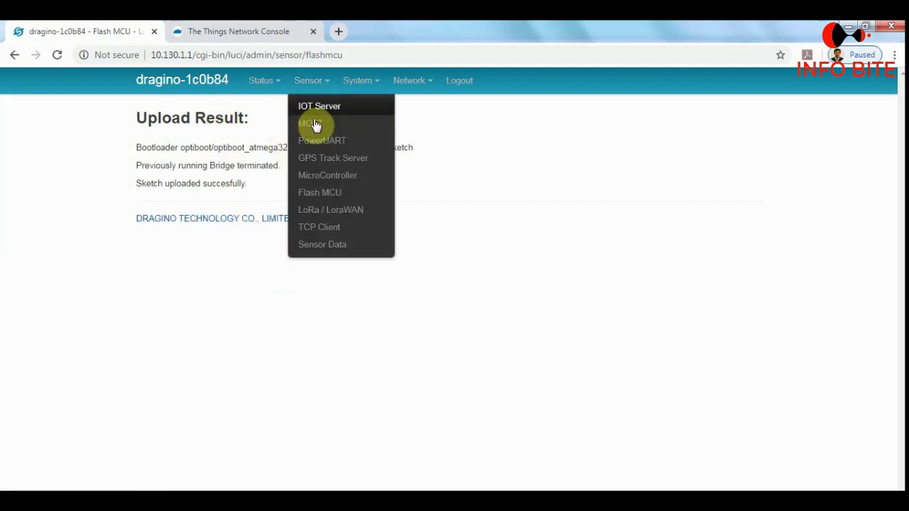
left_click(324, 178)
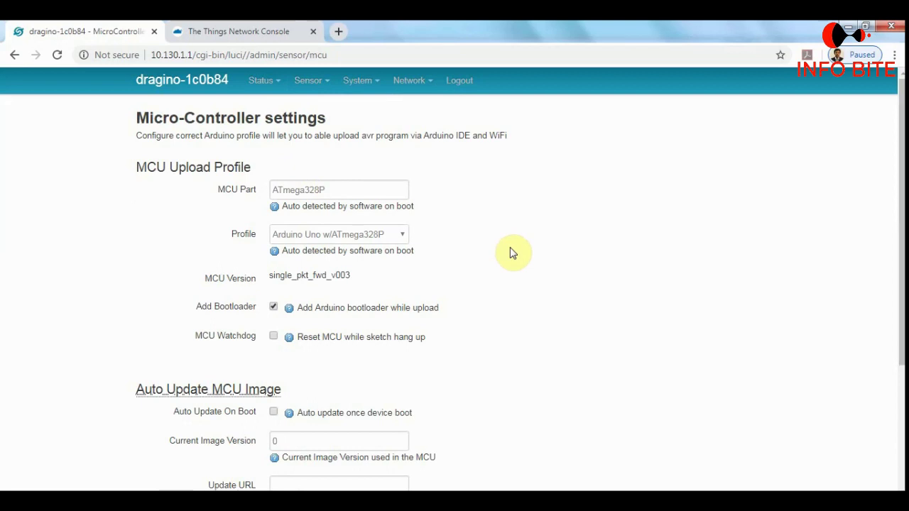
scroll(510, 247, "down", 1)
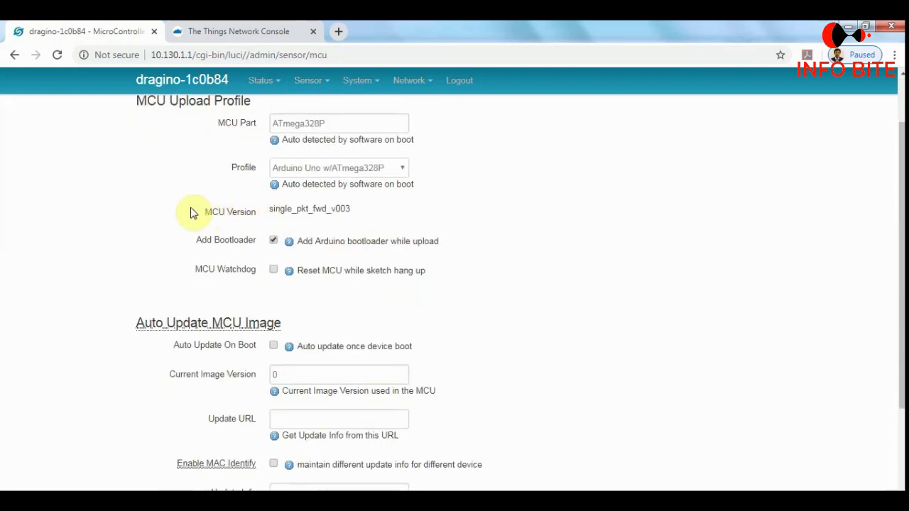
left_click_drag(190, 213, 350, 208)
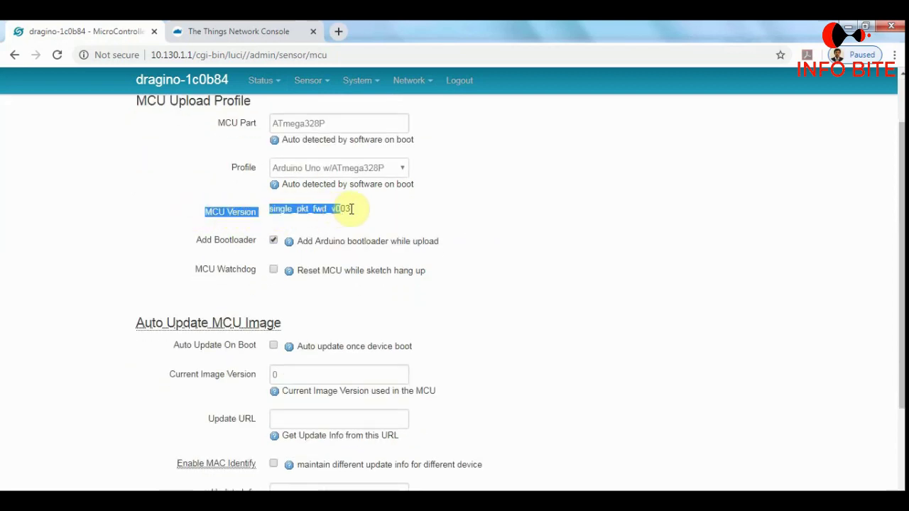
left_click(276, 225)
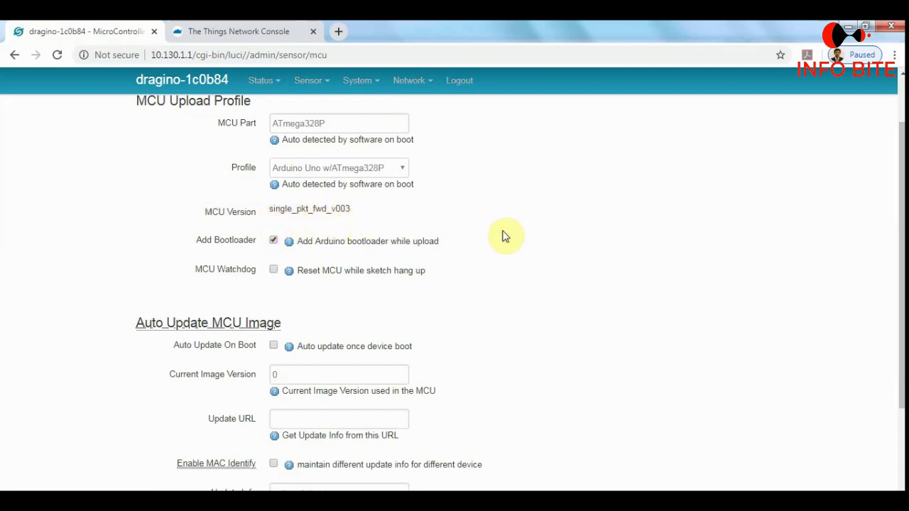
scroll(497, 238, "up", 2)
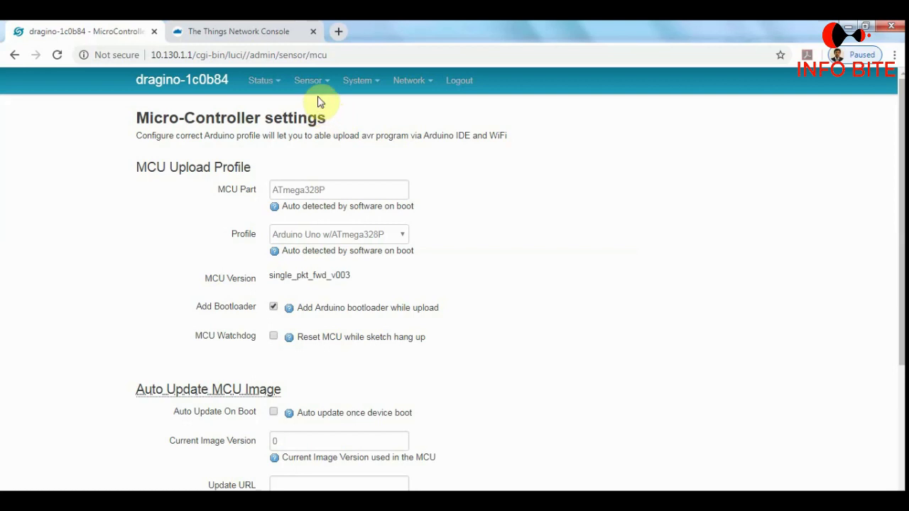
mouse_move(319, 96)
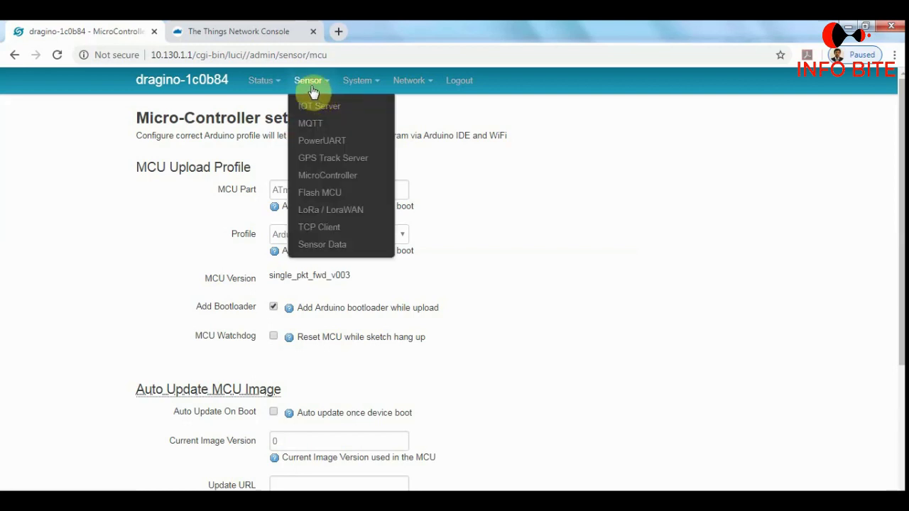
Open Sensor > LoRa / LoraWAN to show server router.eu.thethings.network on port 1700.
left_click(326, 211)
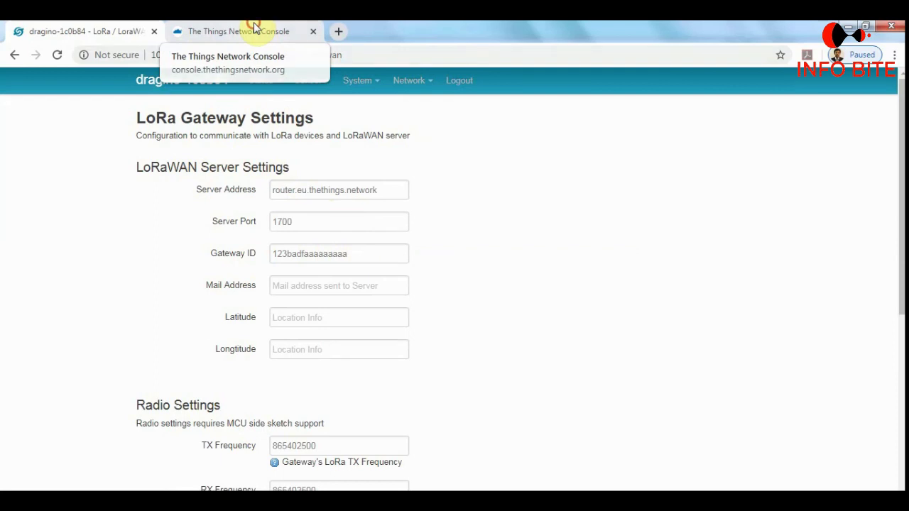
Copy the gateway ID after 'eui-' from the TTN Console gateway overview.
left_click(254, 25)
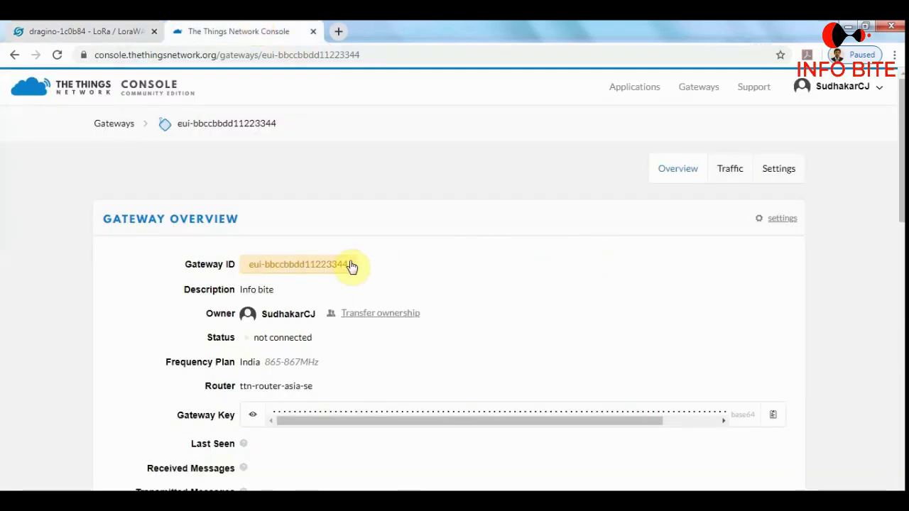
left_click_drag(348, 265, 269, 271)
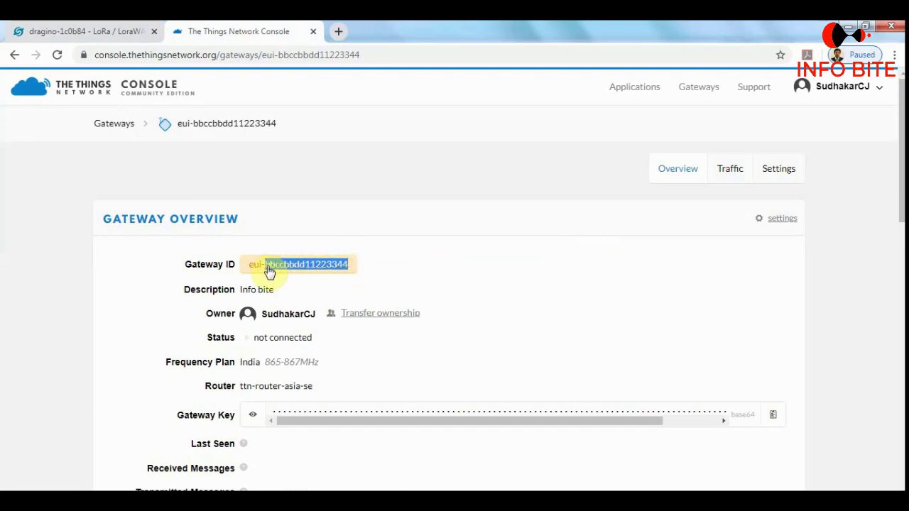
right_click(302, 268)
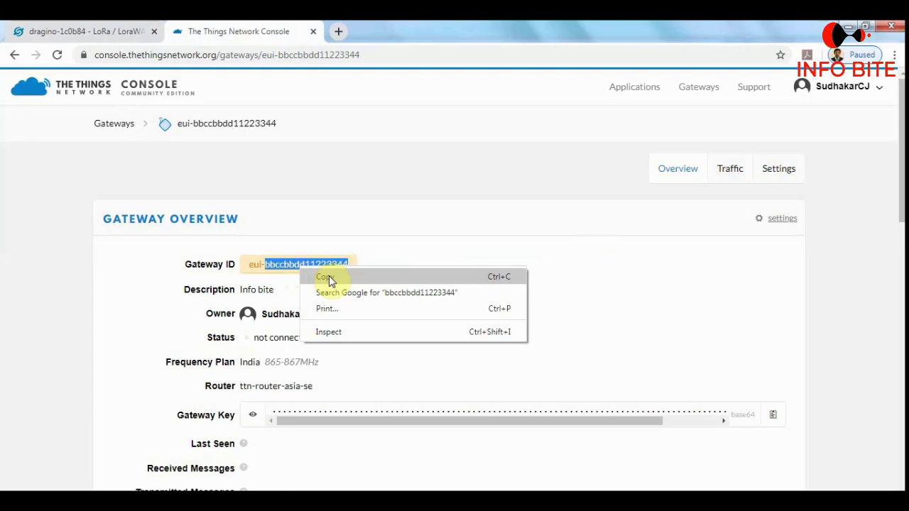
left_click(328, 277)
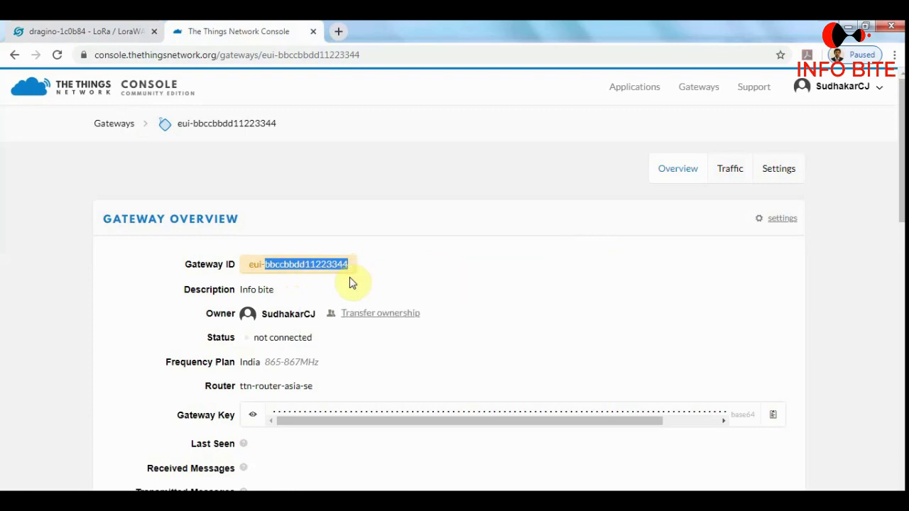
Paste it over the Dragino Gateway ID field so it reads bbccbbdd11223344.
left_click(112, 32)
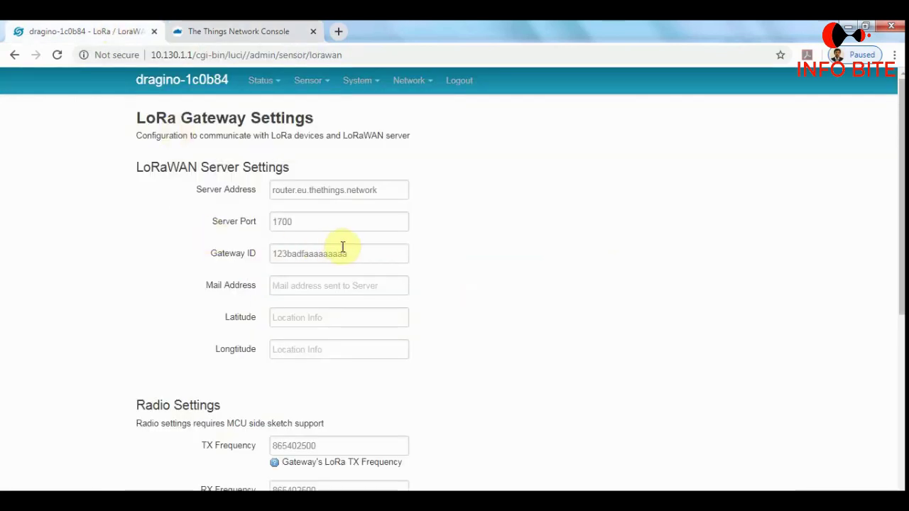
left_click_drag(348, 255, 272, 250)
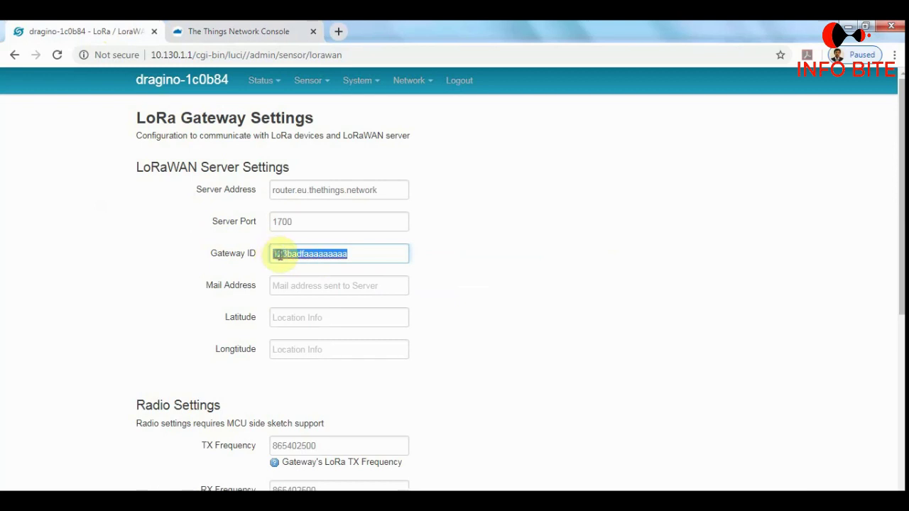
right_click(277, 253)
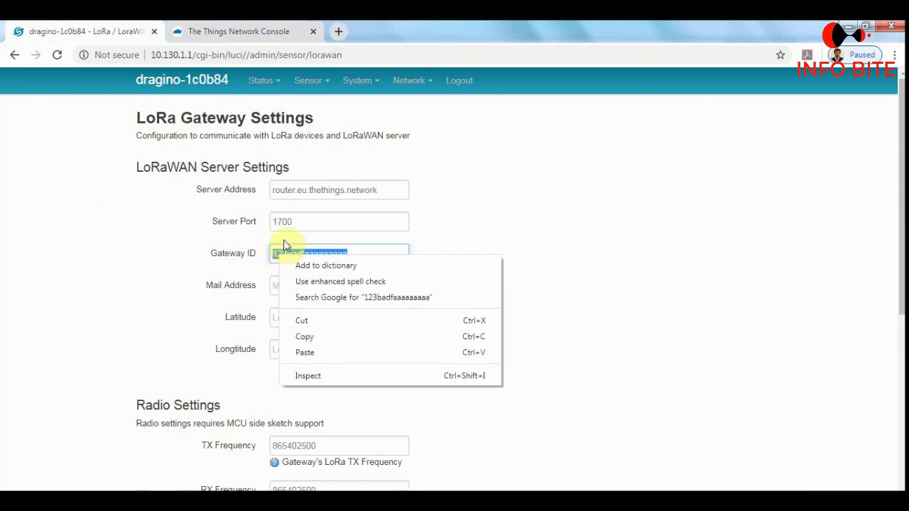
left_click(308, 354)
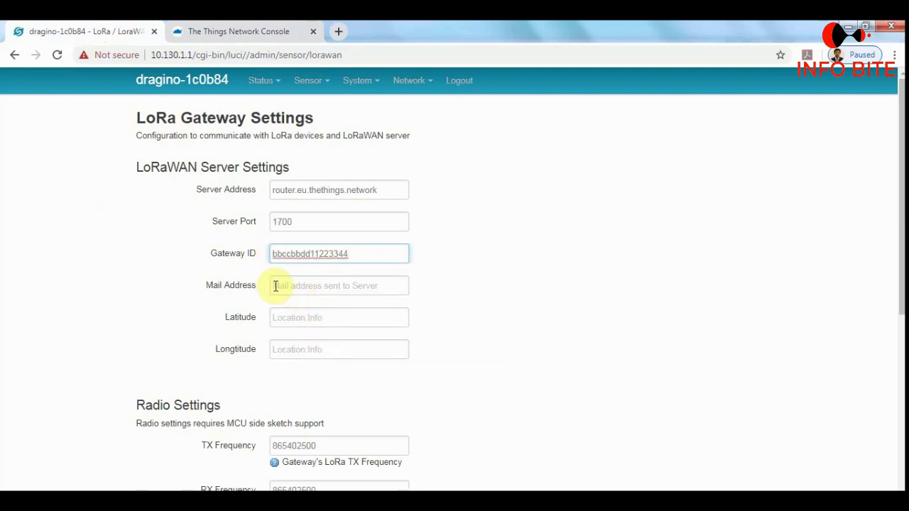
scroll(452, 282, "down", 1)
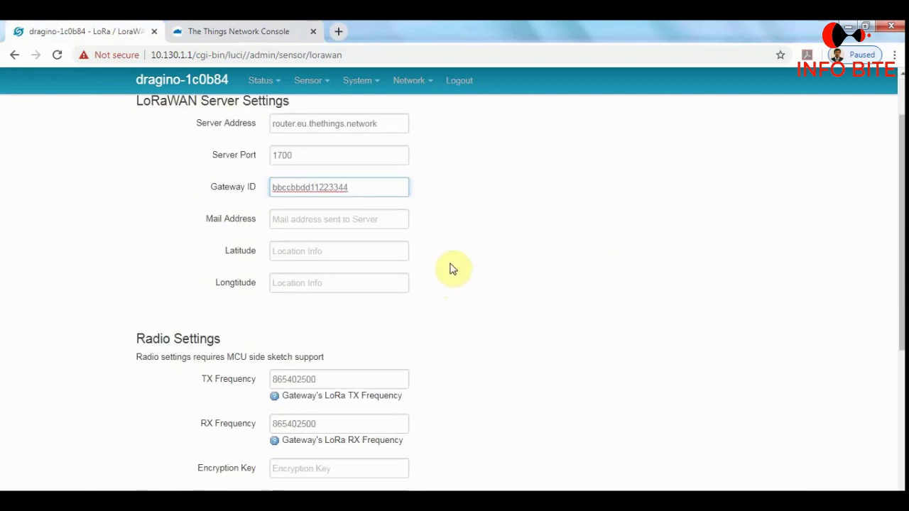
left_click(353, 218)
left_click(429, 222)
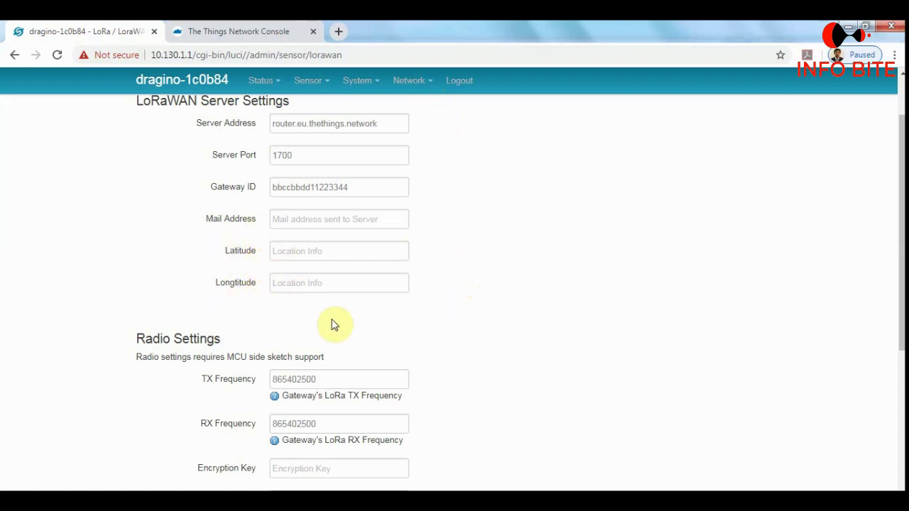
scroll(469, 289, "down", 3)
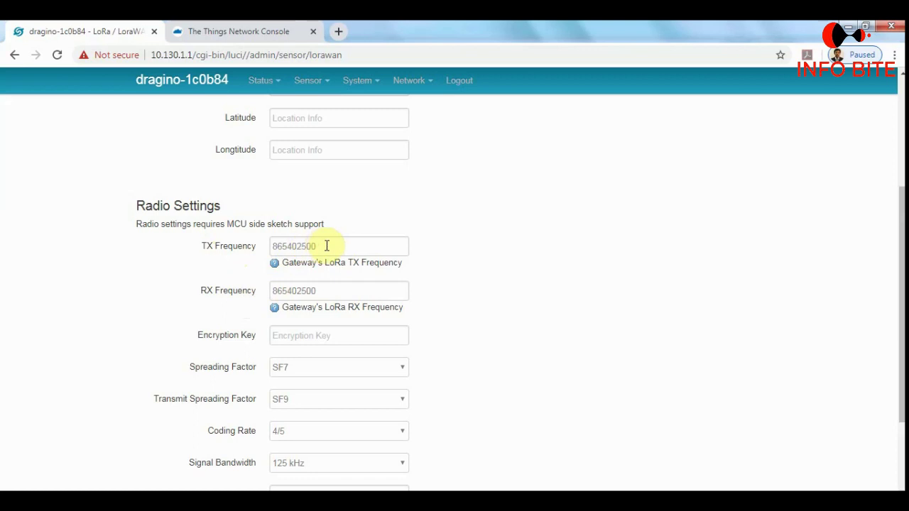
Compare the TX frequency 865402500 with the gateway's 865-867MHz frequency plan in the TTN Console.
left_click(326, 245)
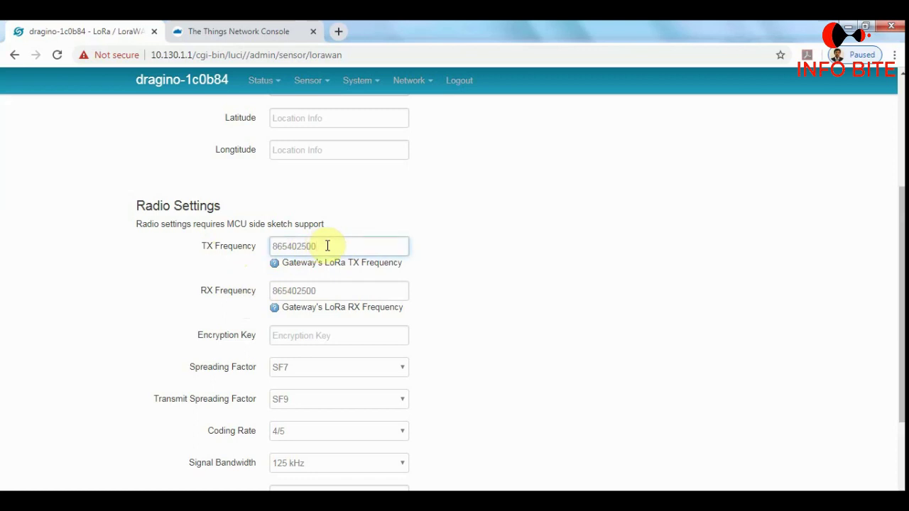
left_click(332, 290)
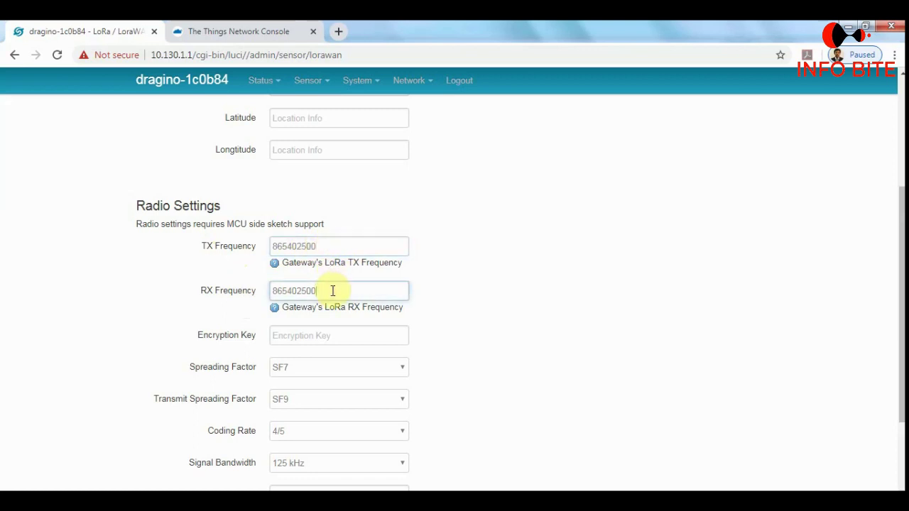
left_click(237, 30)
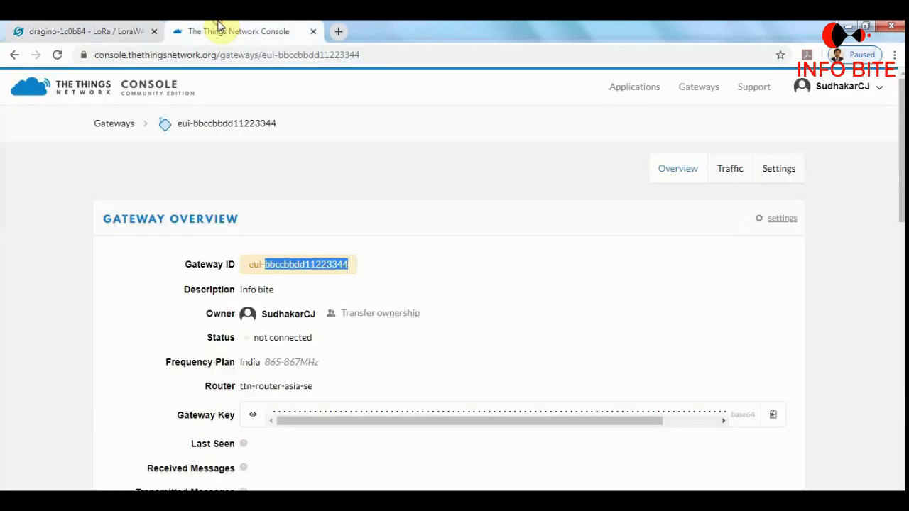
scroll(419, 199, "down", 4)
scroll(345, 320, "up", 3)
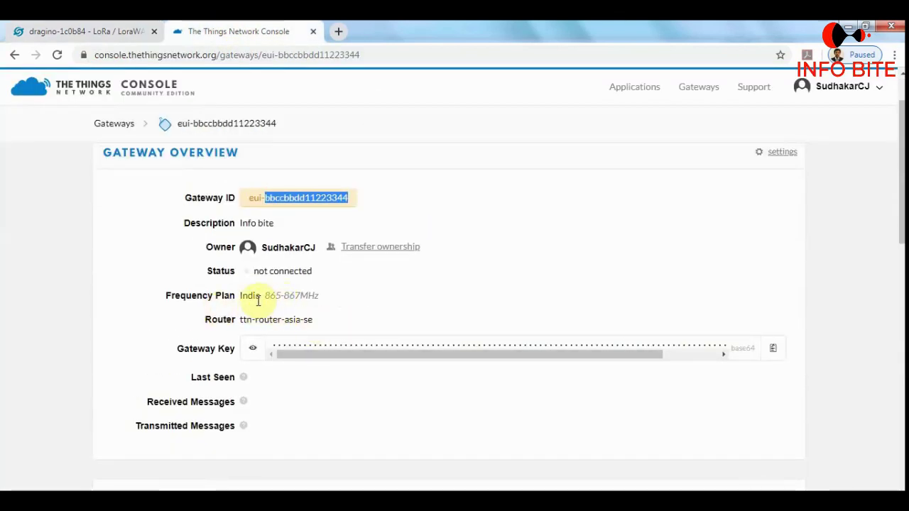
left_click_drag(266, 296, 329, 300)
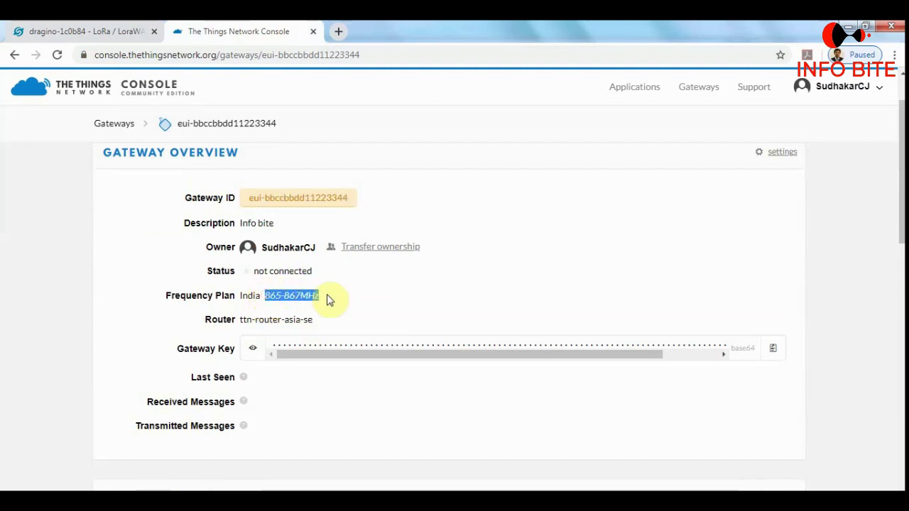
left_click(361, 304)
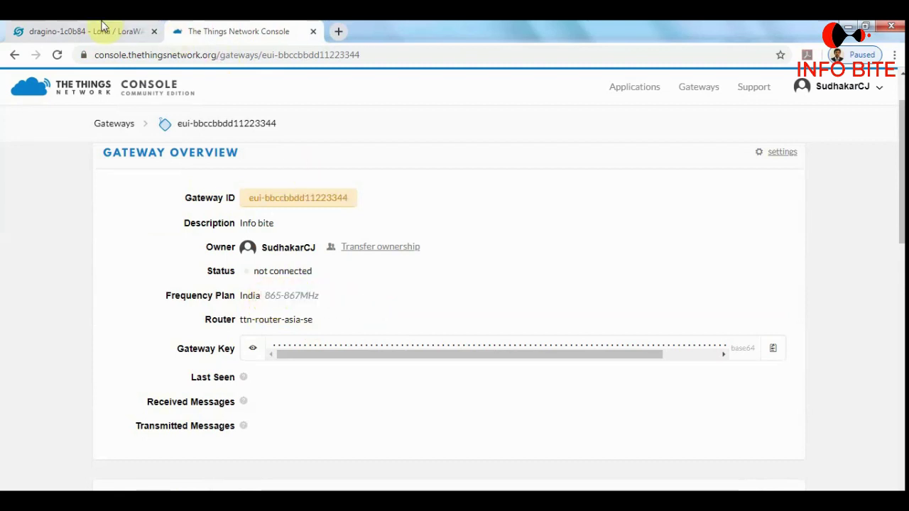
left_click(102, 29)
Confirm TX and RX Frequency 865402500 and Gateway ID bbccbbdd11223344, then Save & Apply.
left_click(327, 246)
left_click(338, 288)
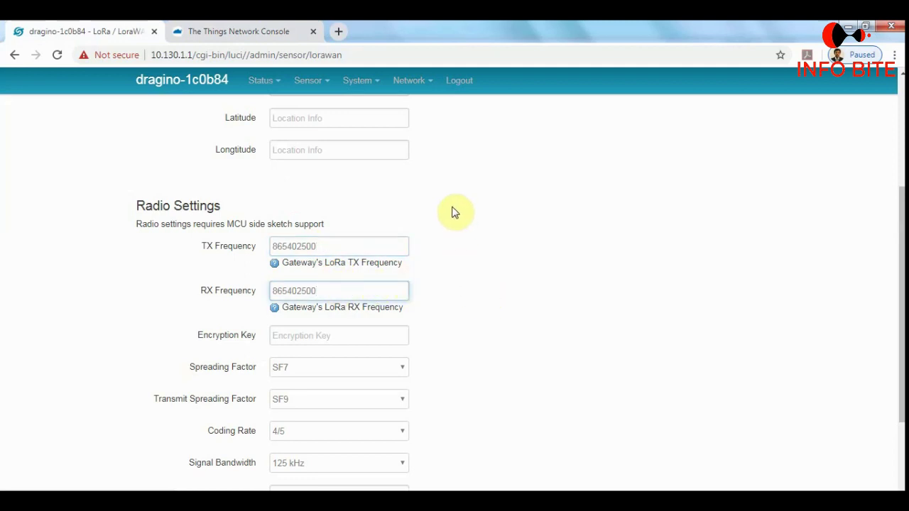
scroll(455, 213, "down", 1)
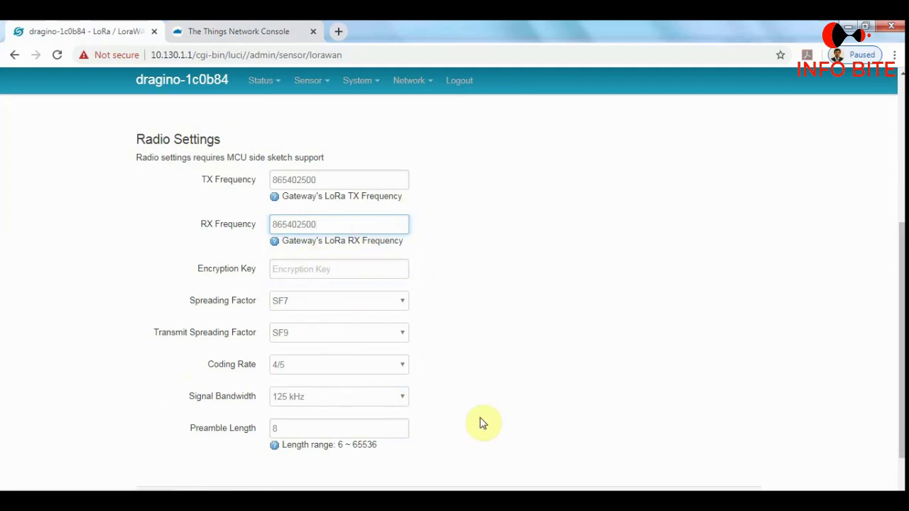
scroll(478, 368, "down", 1)
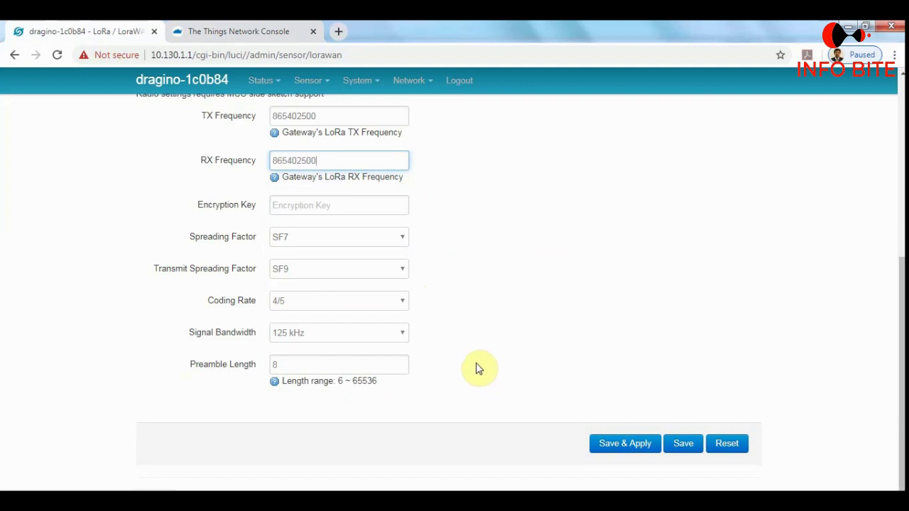
scroll(488, 391, "up", 5)
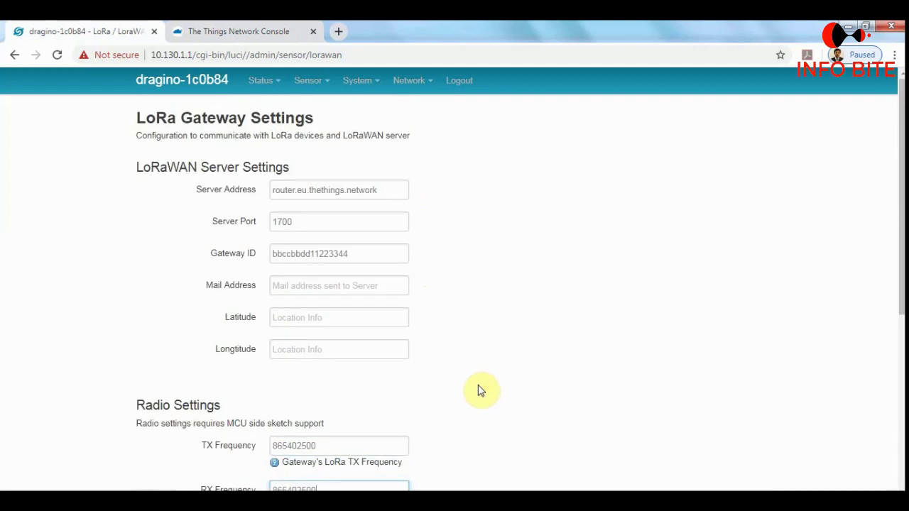
double_click(362, 251)
scroll(495, 317, "down", 3)
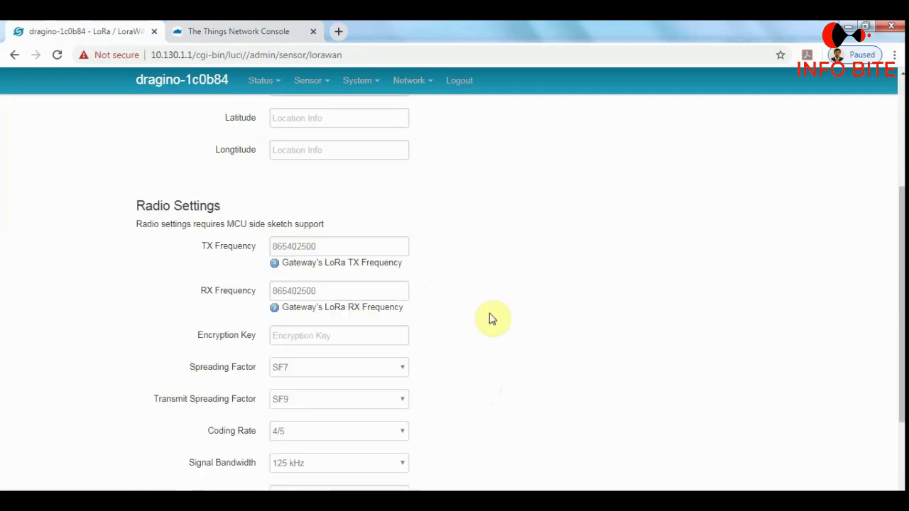
left_click(339, 291)
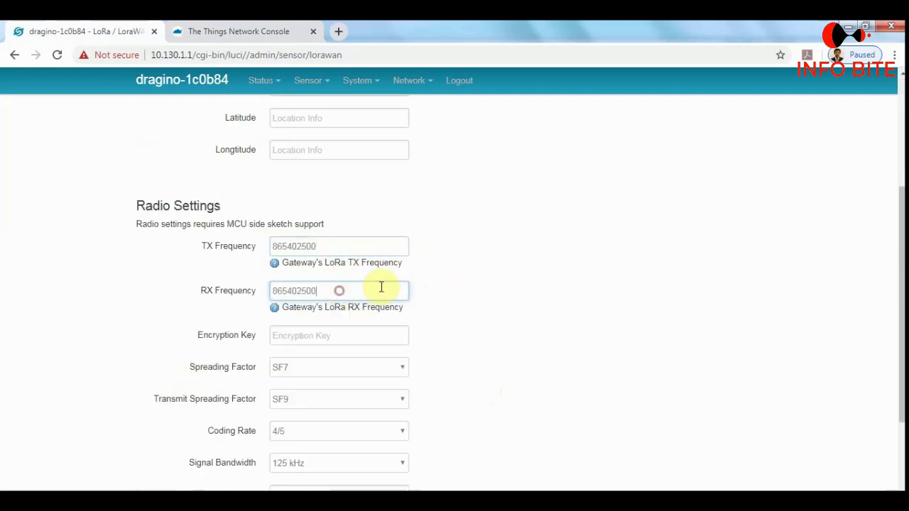
scroll(523, 288, "down", 2)
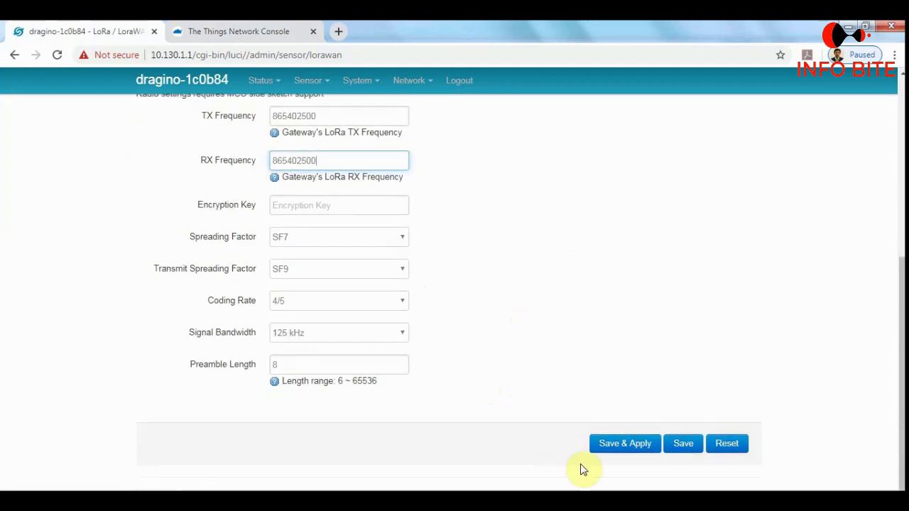
left_click(622, 444)
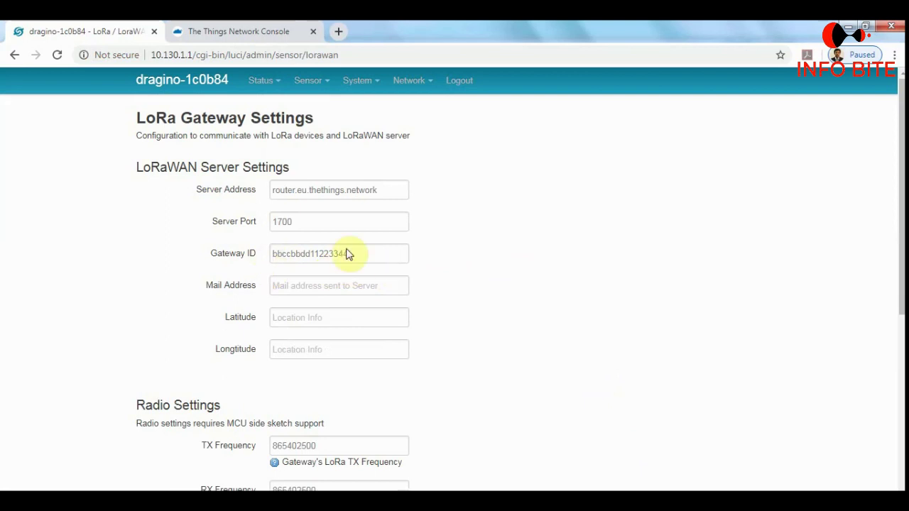
mouse_move(315, 92)
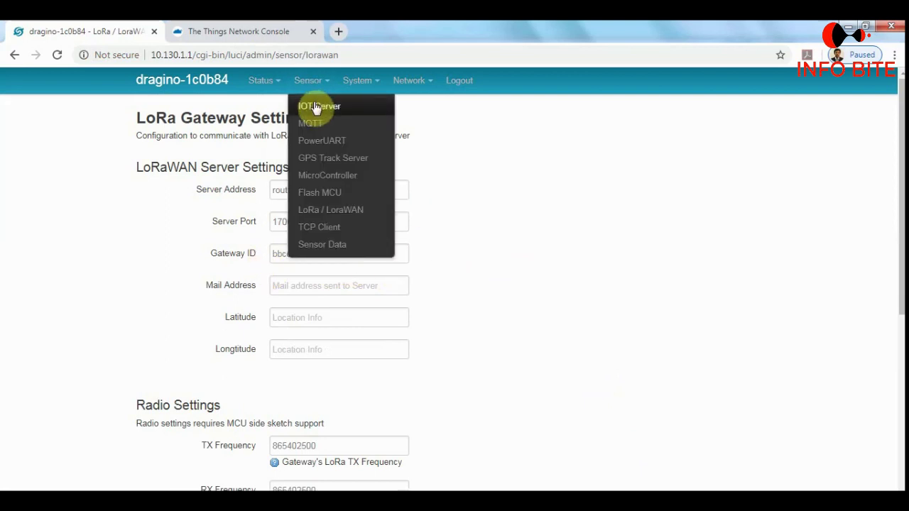
On Sensor > IOT Server, choose LoRaWAN as the IoT Server and Save & Apply.
left_click(316, 107)
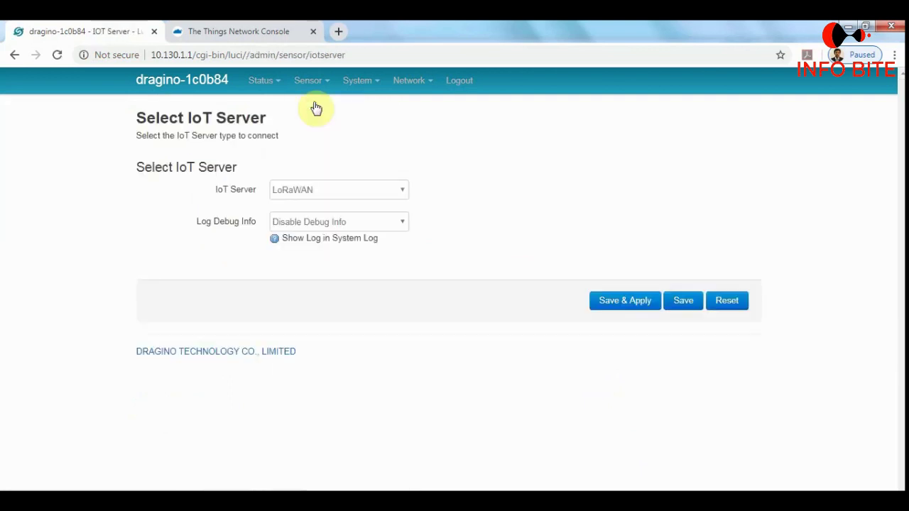
left_click(398, 193)
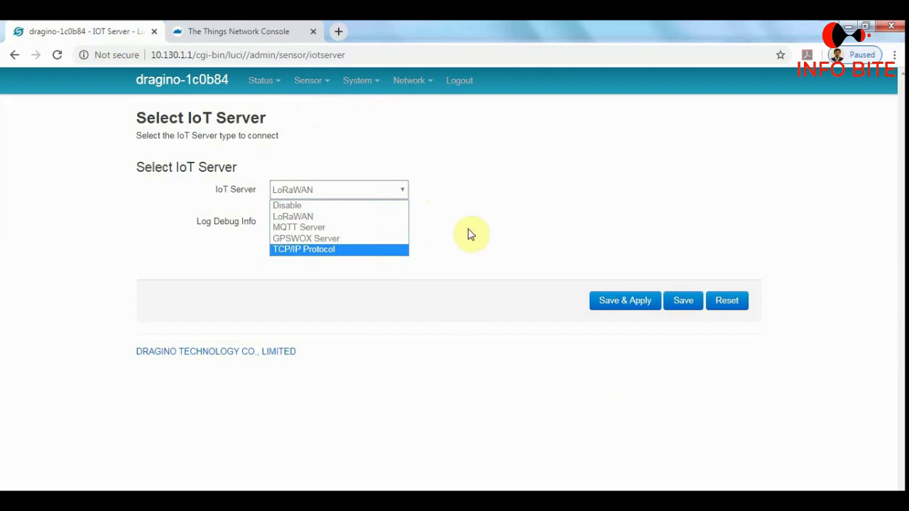
left_click(358, 216)
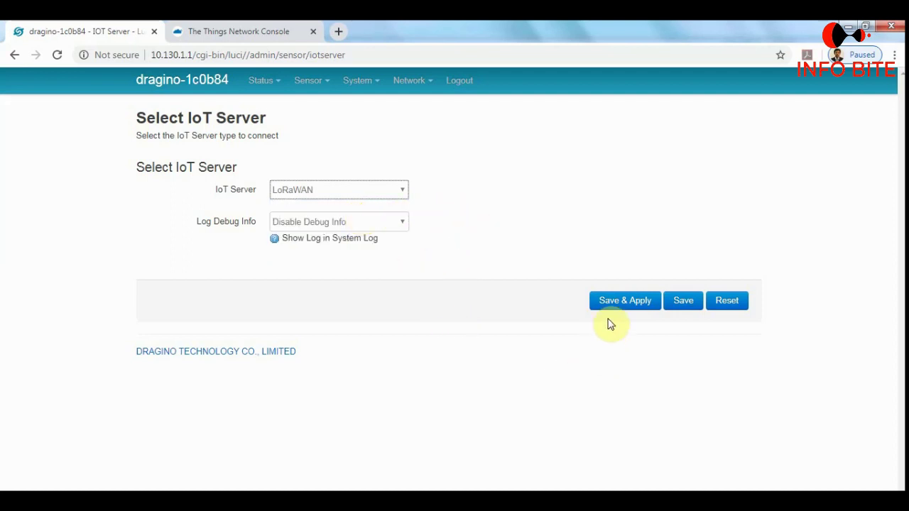
left_click(623, 299)
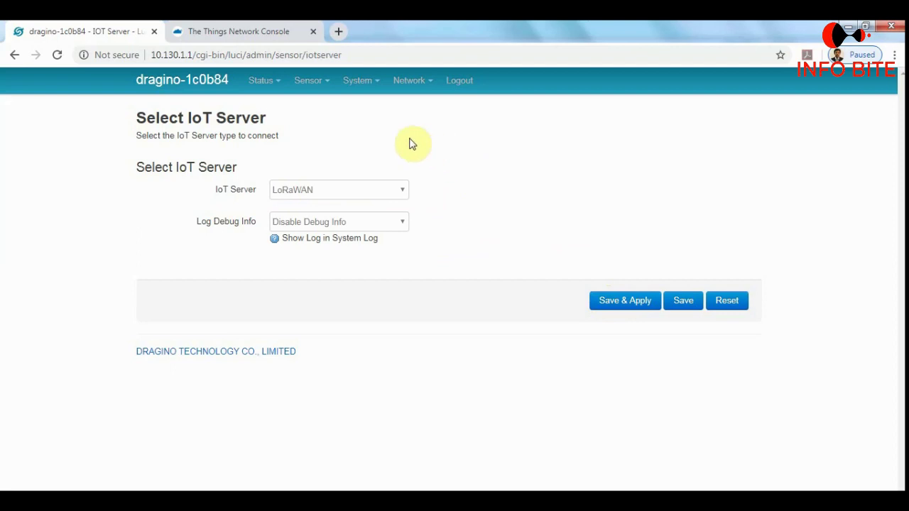
mouse_move(412, 92)
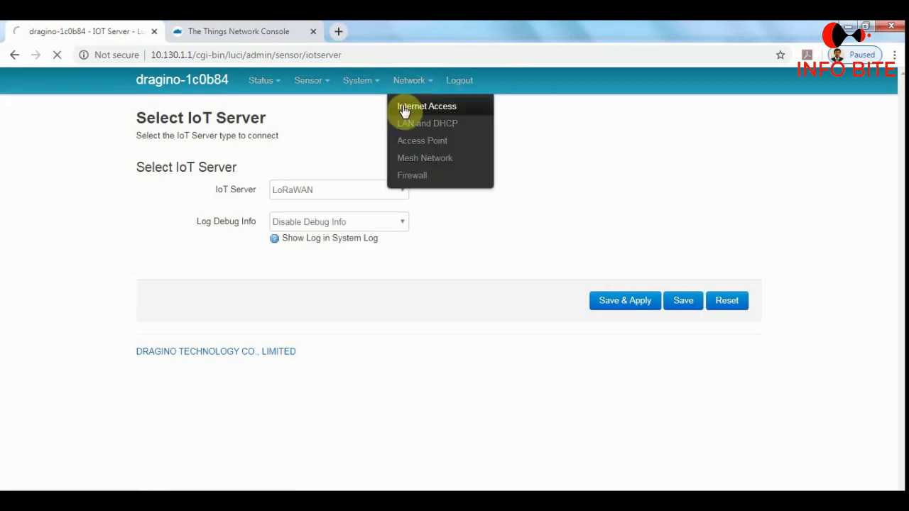
On Network > Internet Access, set Access Internet Via to WiFi Client.
left_click(404, 112)
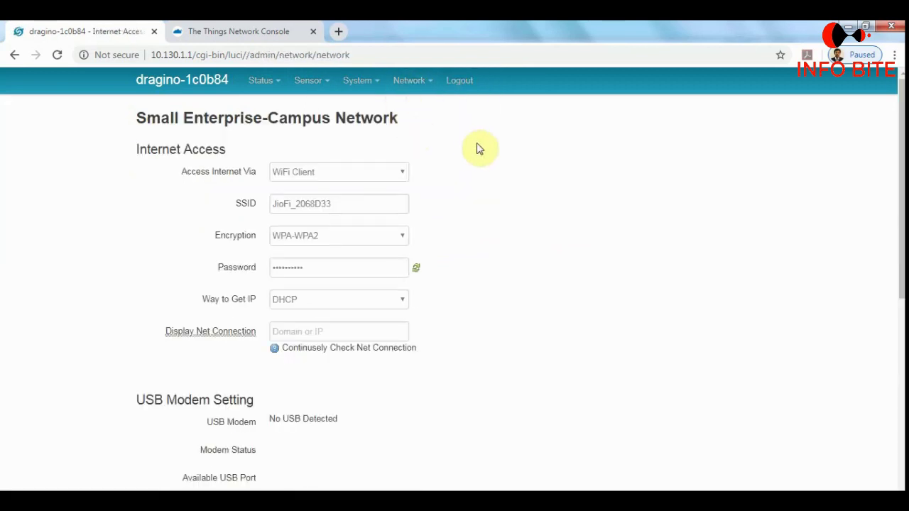
left_click(398, 177)
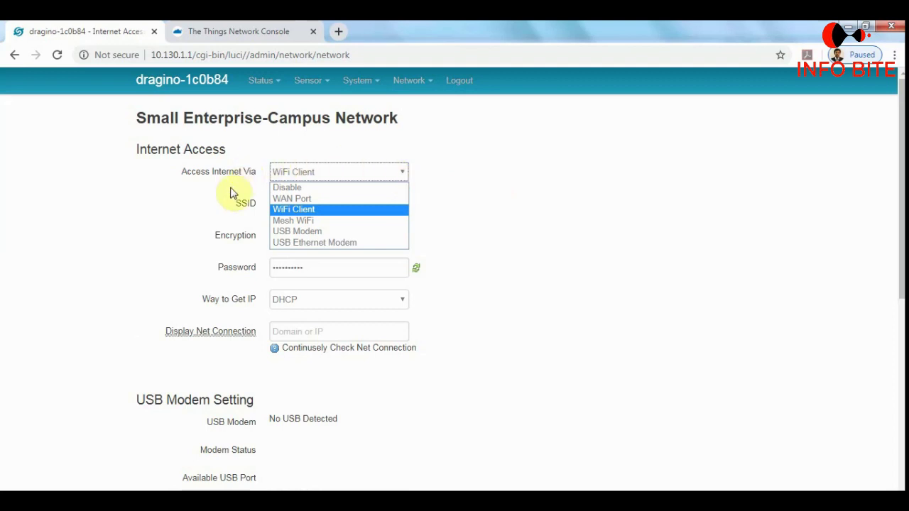
left_click(287, 211)
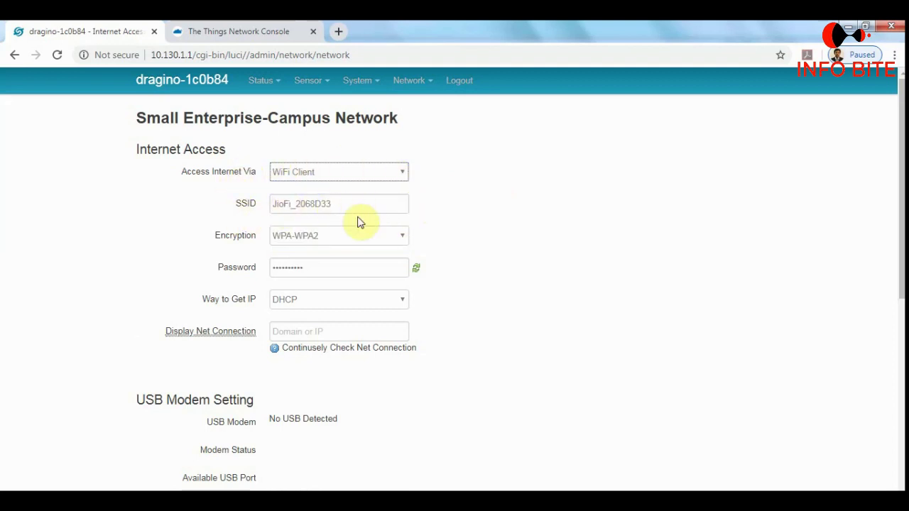
Check the JioFi_2068D33 network in the PC's wireless list, then view the Encryption choices.
left_click(817, 497)
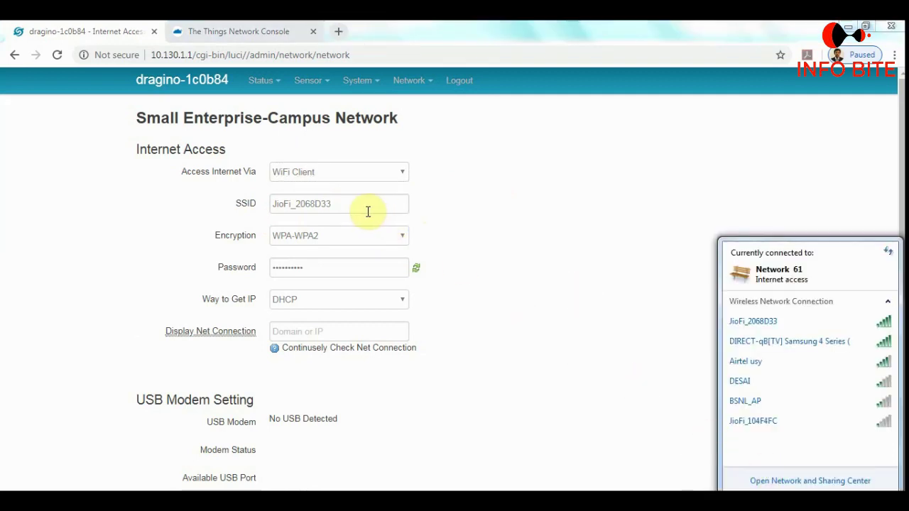
mouse_move(753, 328)
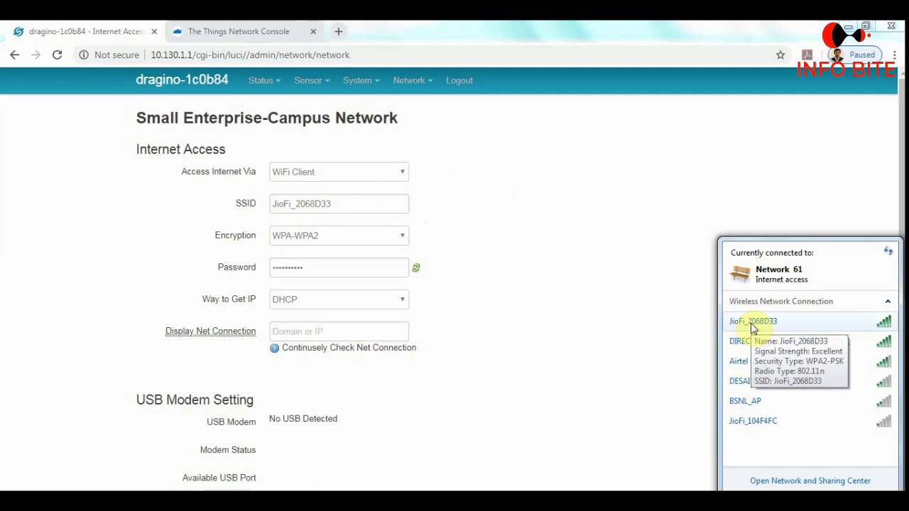
left_click(750, 325)
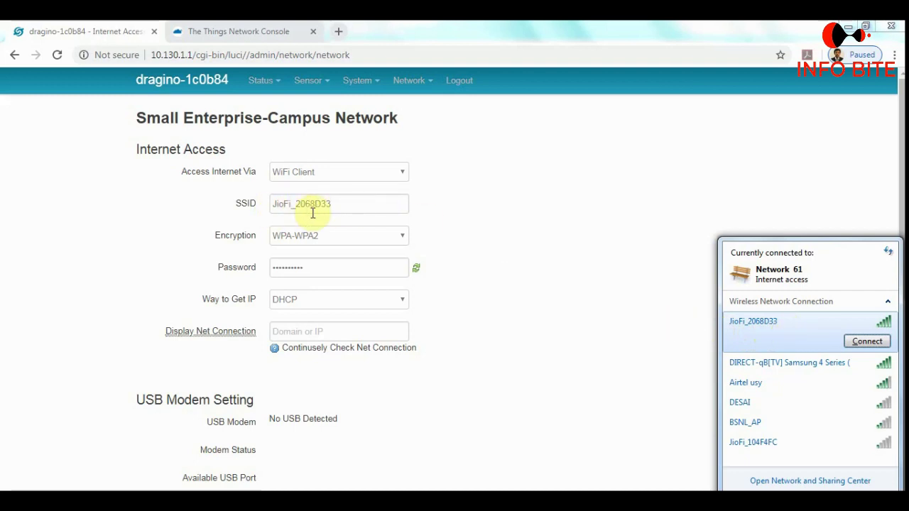
mouse_move(801, 341)
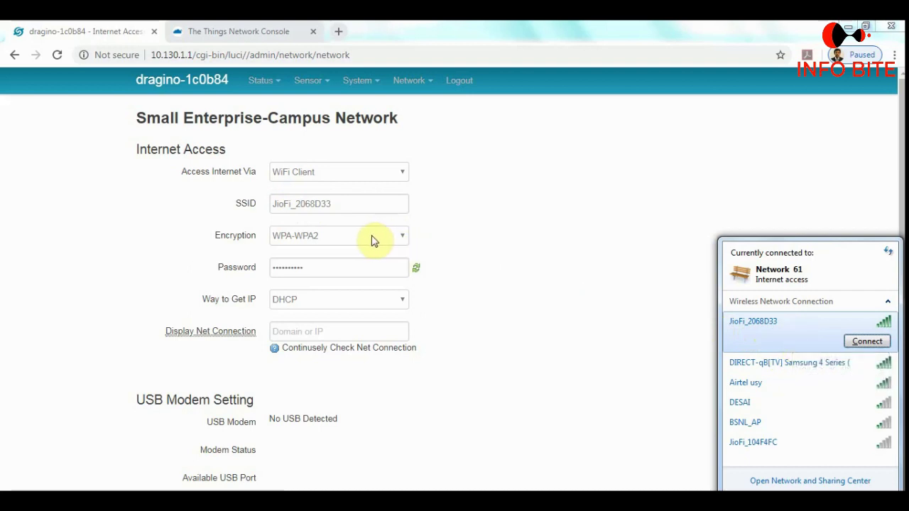
left_click(454, 240)
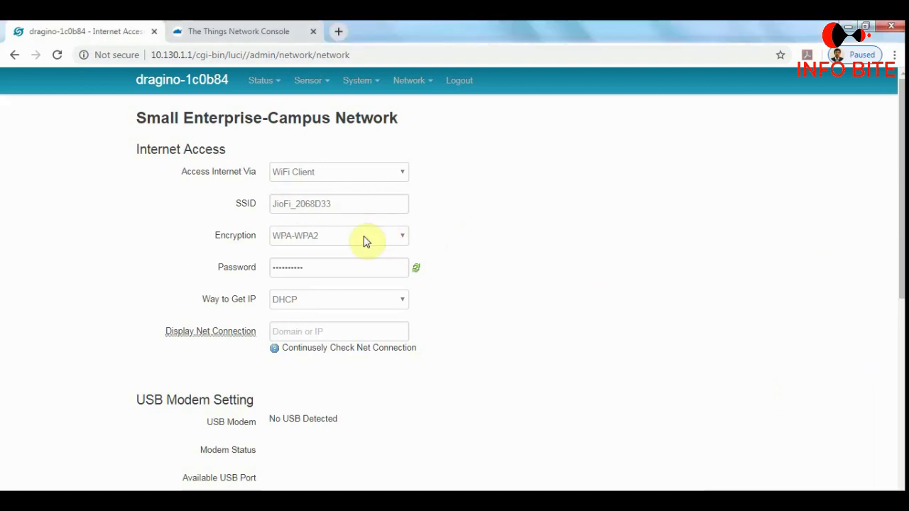
left_click(364, 241)
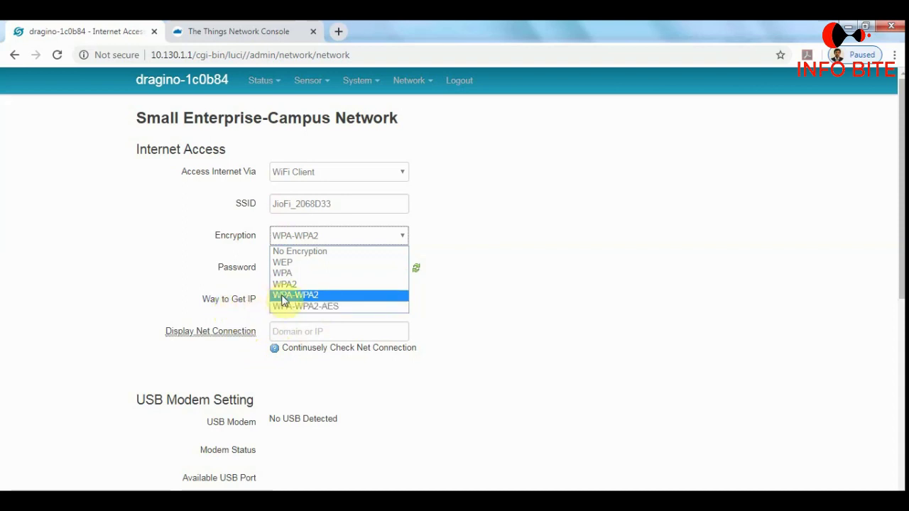
Keep WPA-WPA2 encryption, re-enter the WiFi password and Save & Apply the Internet Access settings with DHCP.
left_click(283, 295)
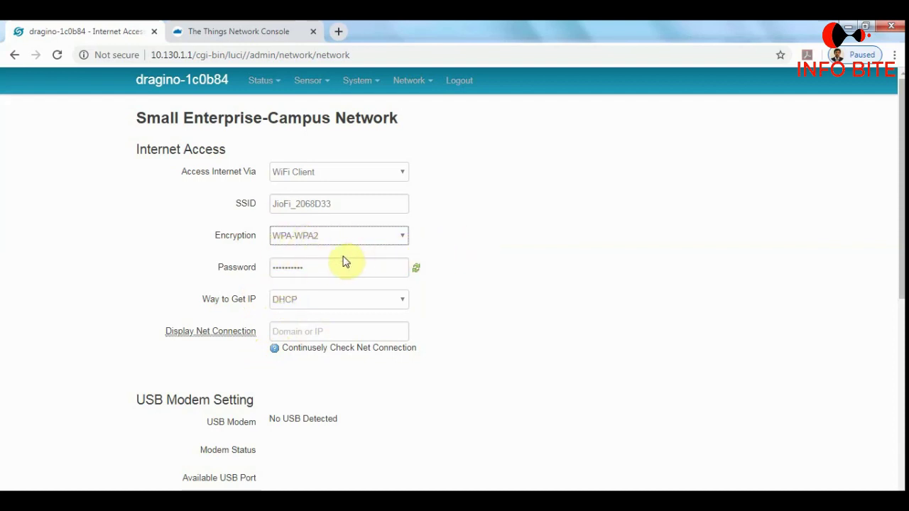
left_click_drag(336, 270, 261, 277)
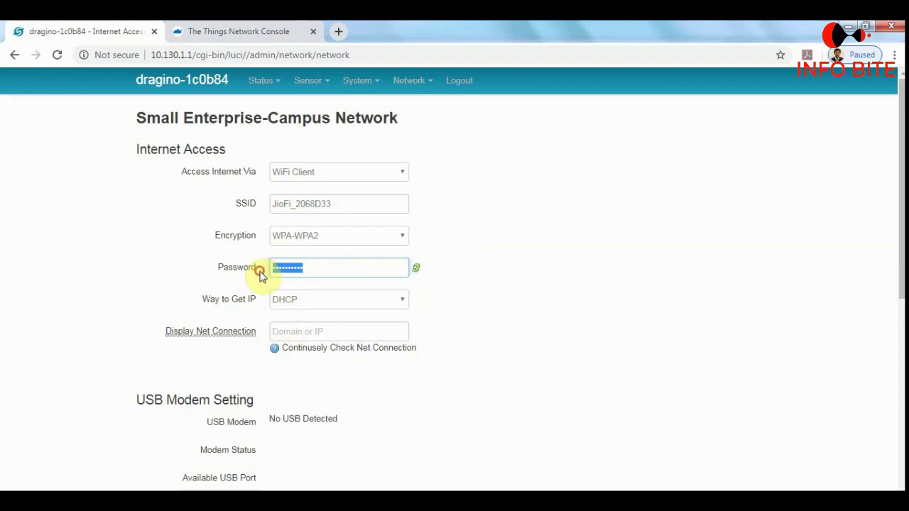
left_click(320, 269)
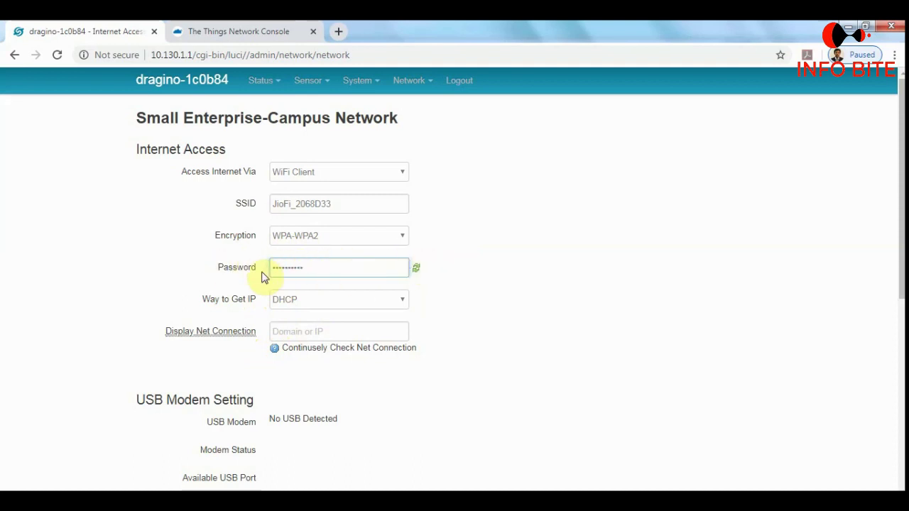
scroll(444, 291, "down", 3)
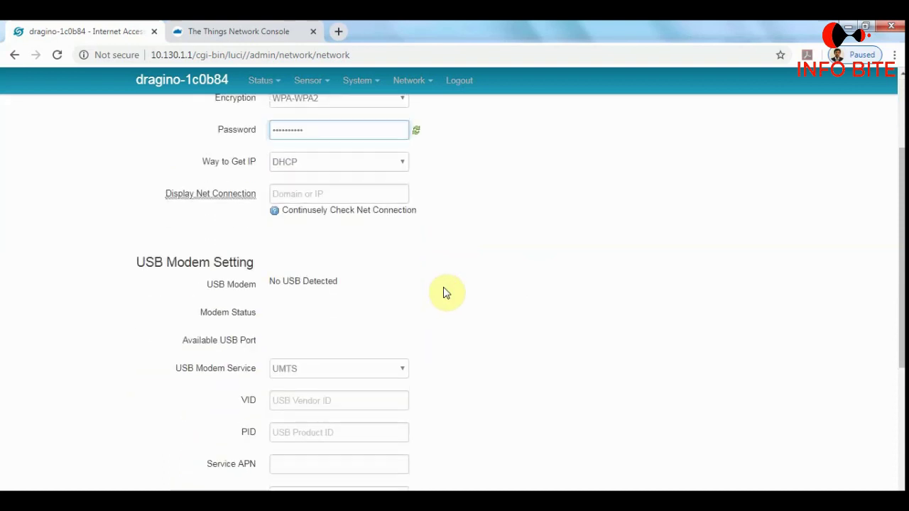
scroll(477, 288, "down", 3)
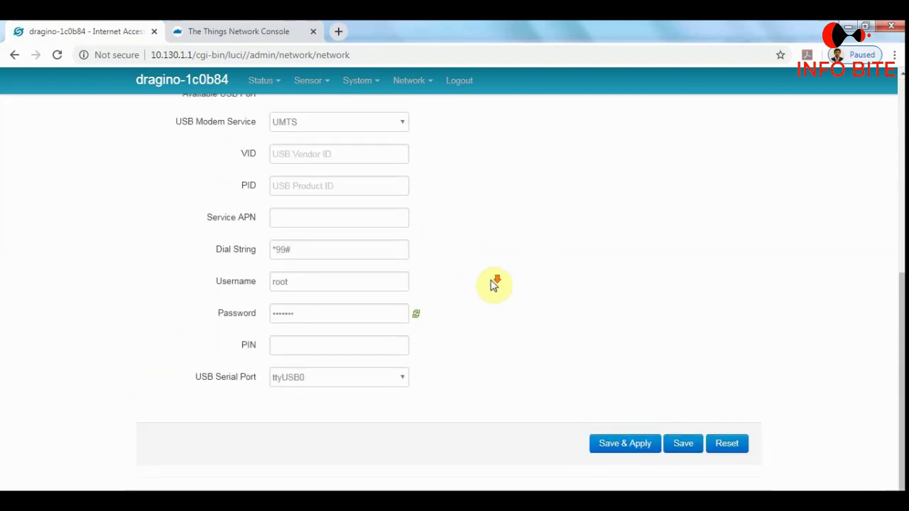
left_click(624, 445)
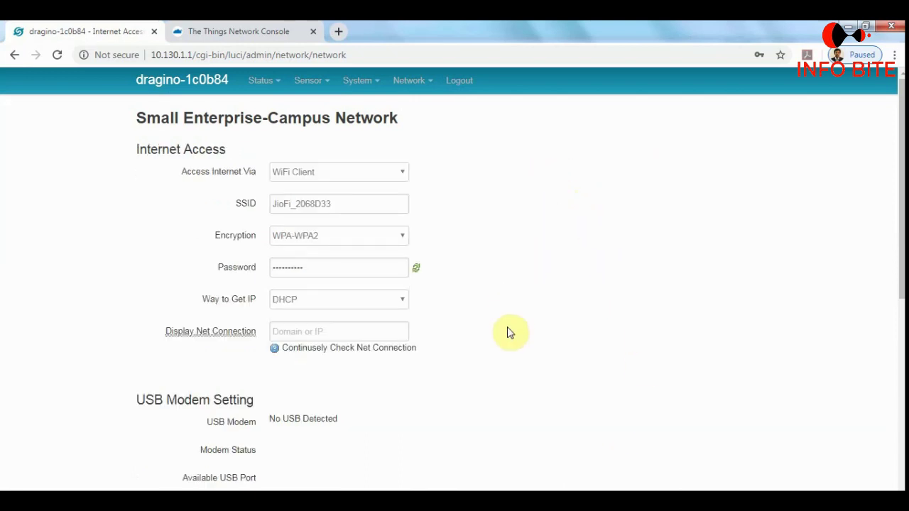
scroll(506, 330, "down", 5)
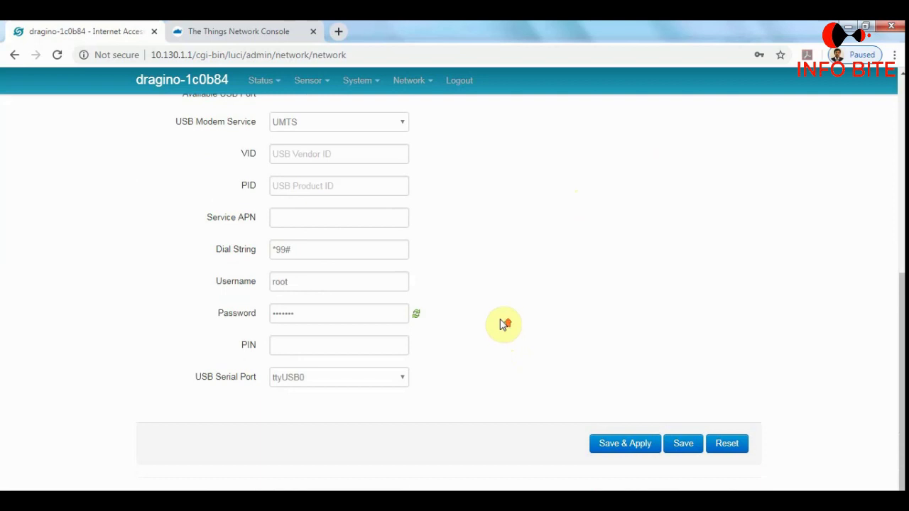
scroll(504, 324, "up", 5)
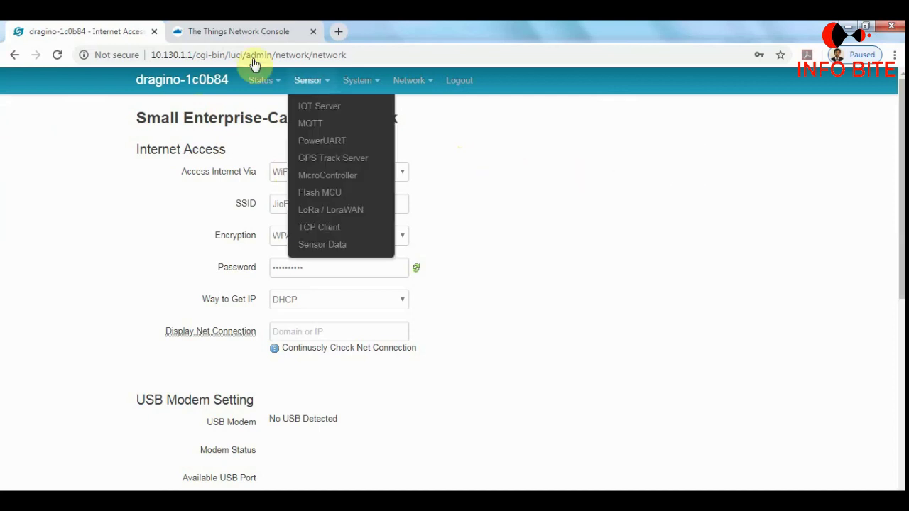
Return to The Things Network Console and open the Gateways list showing Info bite connected.
left_click(239, 32)
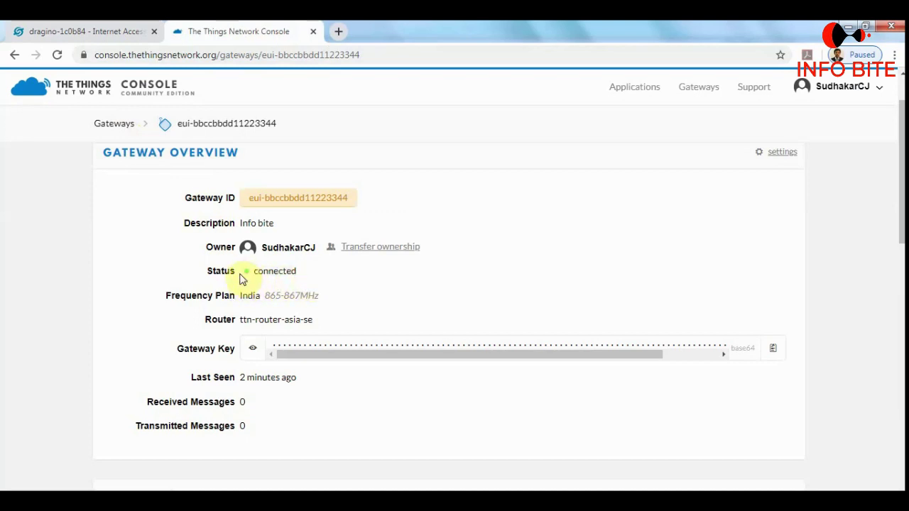
left_click(115, 125)
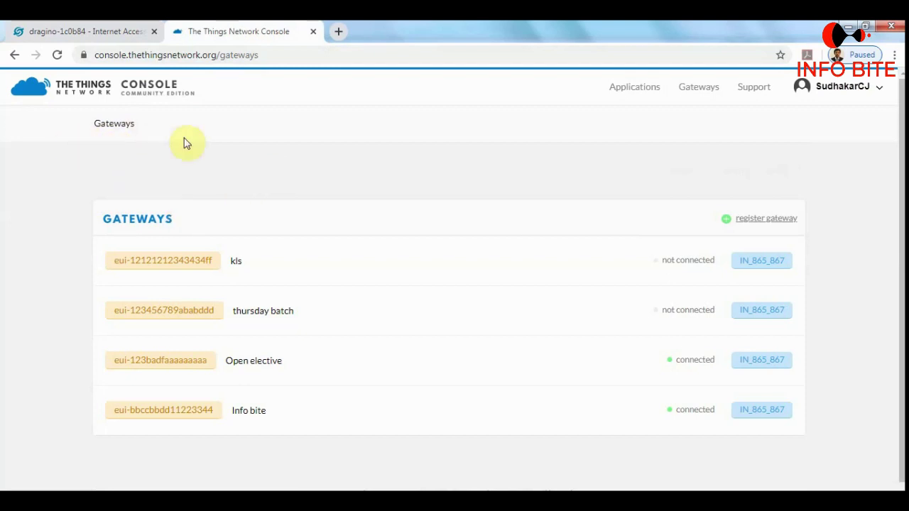
left_click(148, 91)
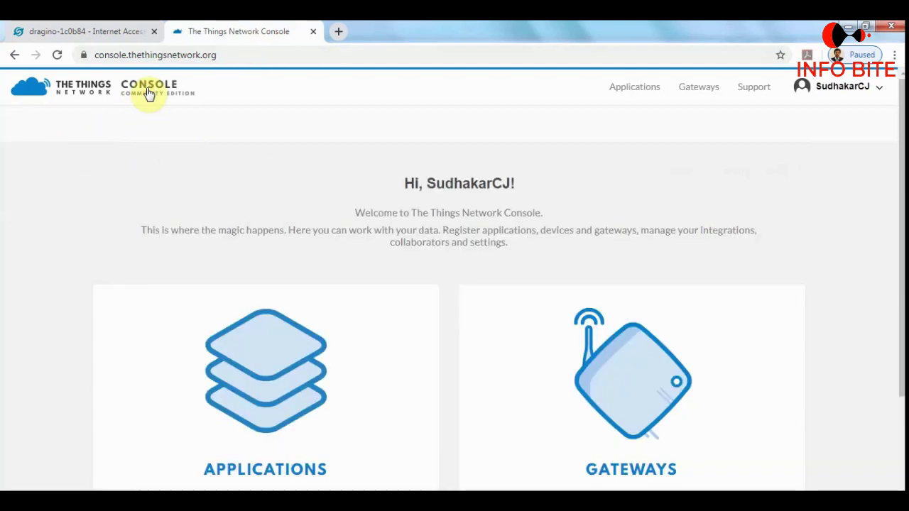
left_click(641, 383)
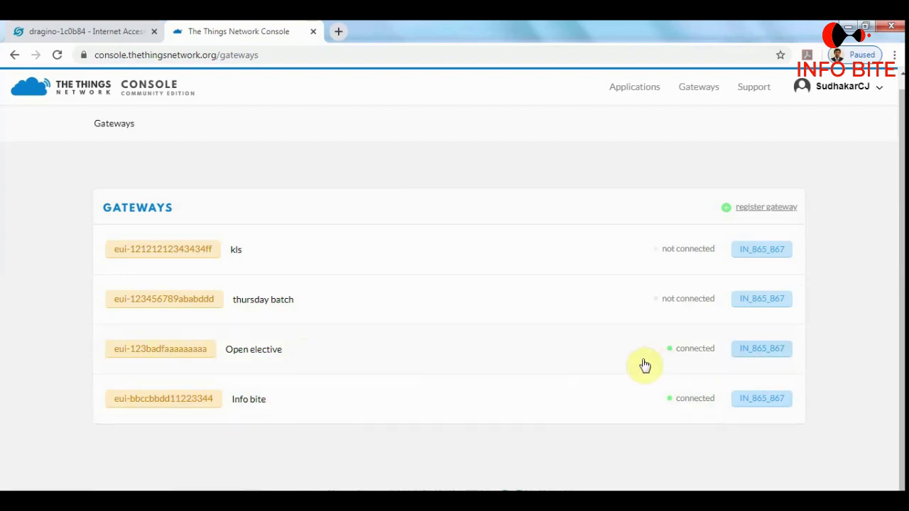
Open the Info bite gateway (eui-bbccbbdd11223344) overview and review its connected status on India 865-867MHz.
left_click(301, 412)
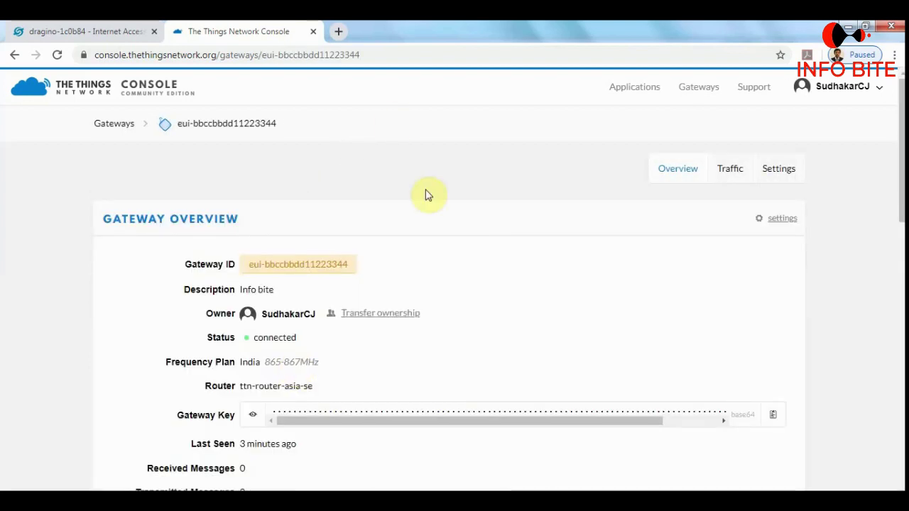
scroll(480, 298, "down", 10)
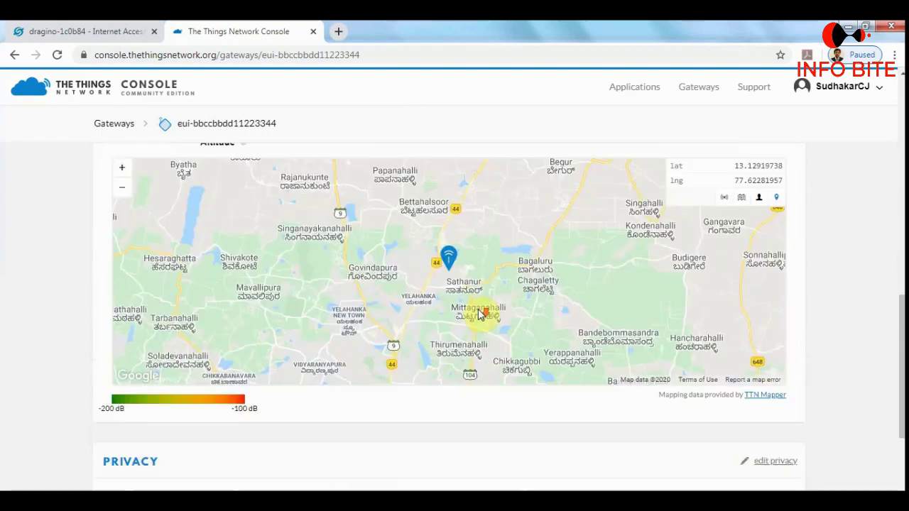
scroll(478, 364, "up", 10)
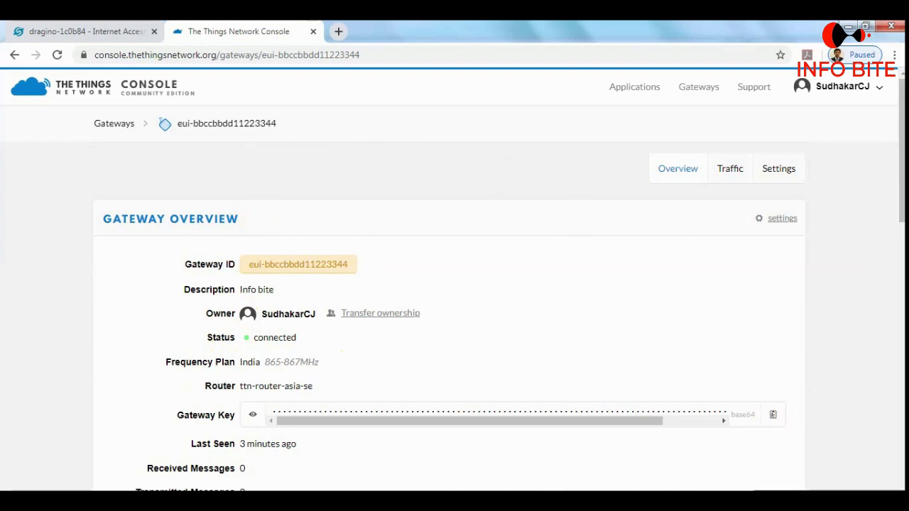
Connect the computer to the JioFi_2068D33 Wi-Fi network.
left_click(874, 502)
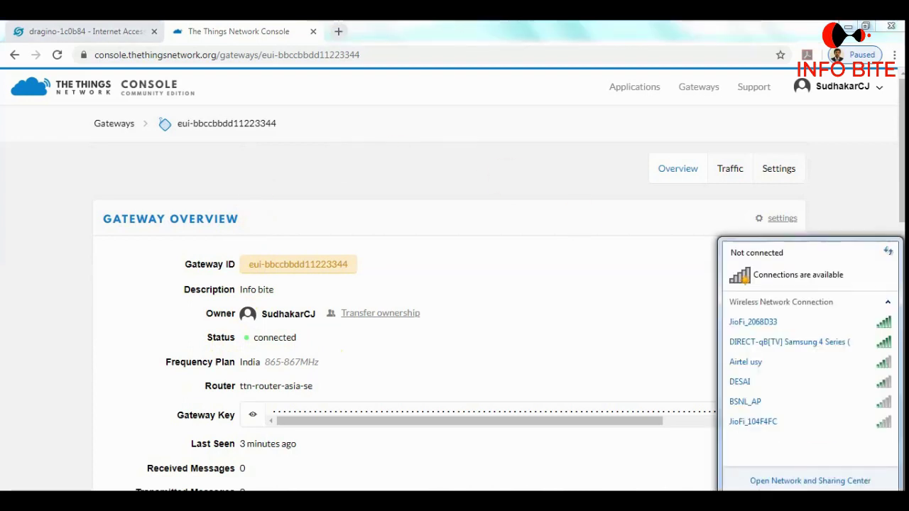
left_click(817, 323)
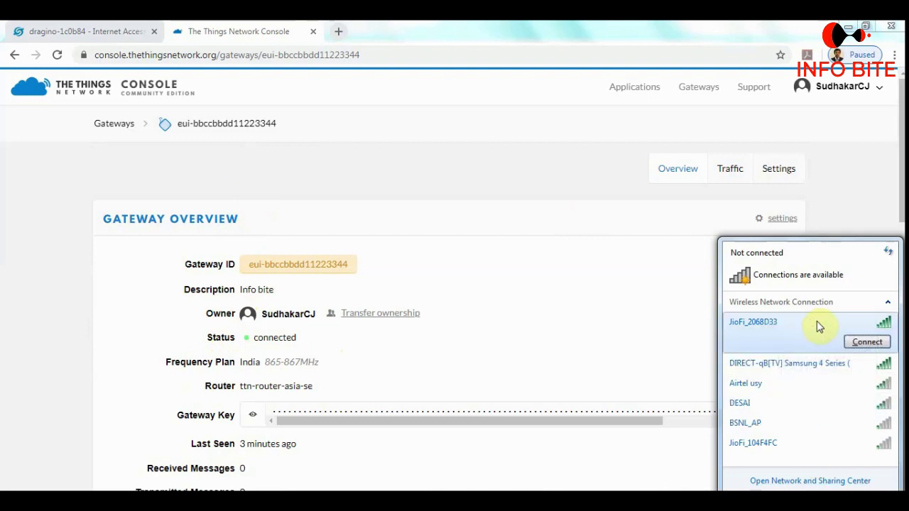
left_click(868, 344)
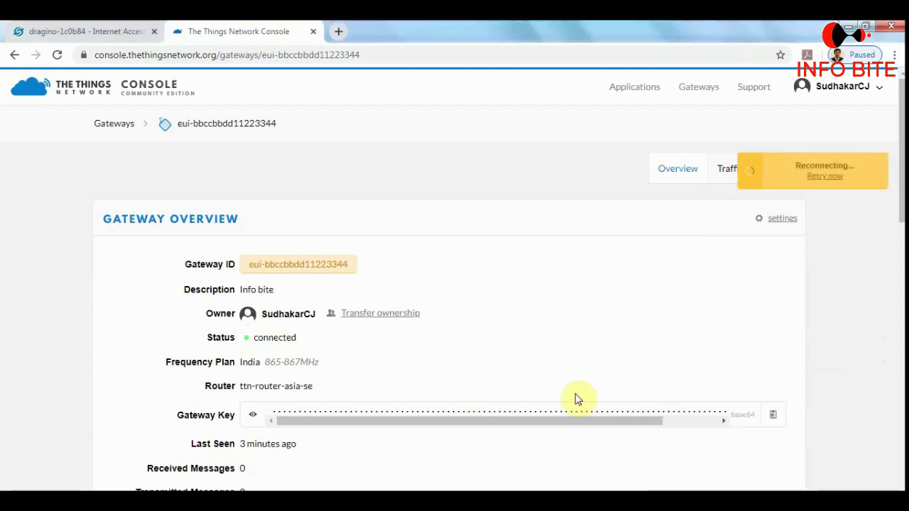
Confirm the Wi-Fi connection and reopen the Info bite gateway overview from the Gateways list.
left_click(118, 127)
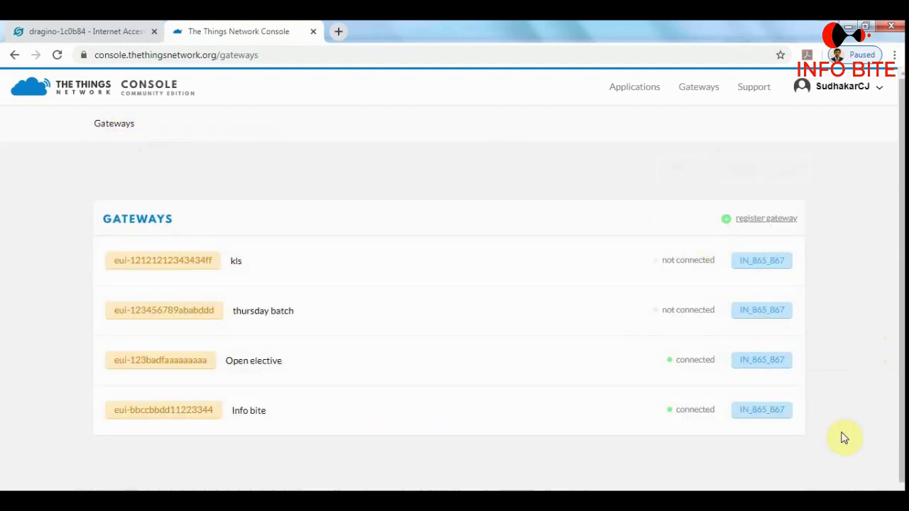
left_click(809, 497)
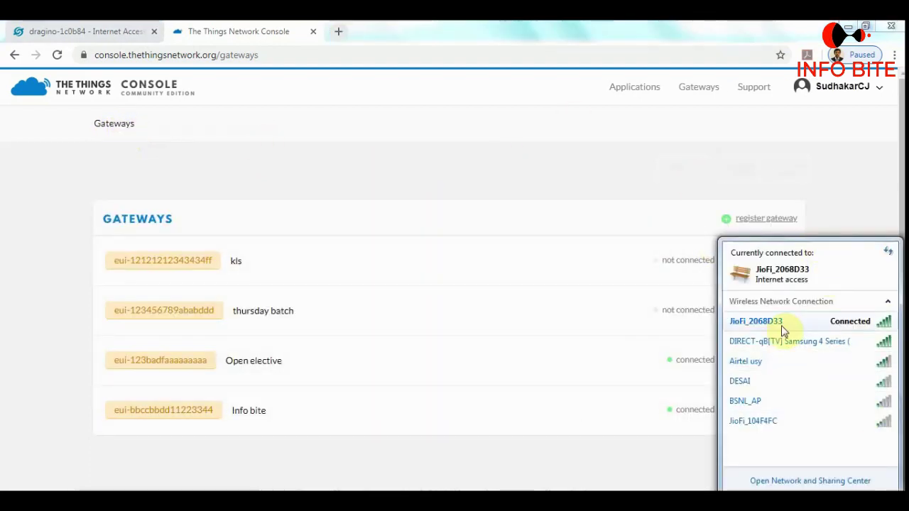
left_click(549, 190)
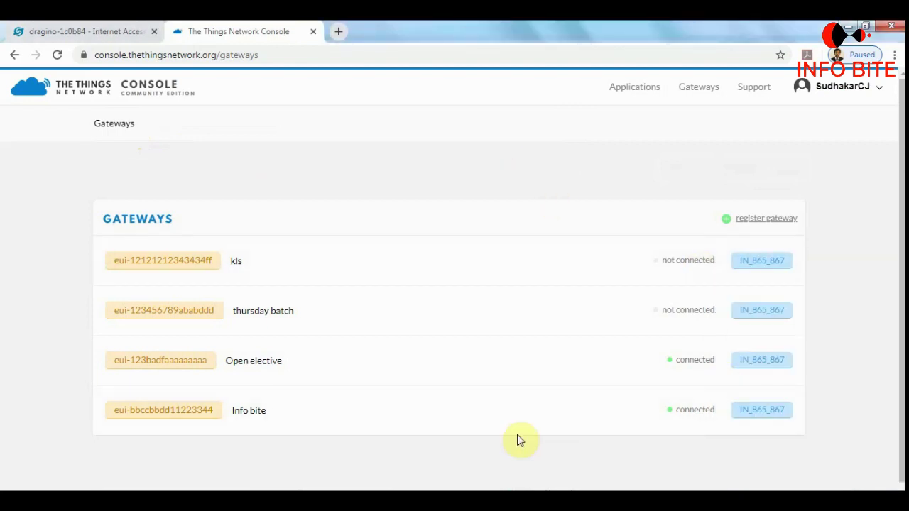
left_click(426, 414)
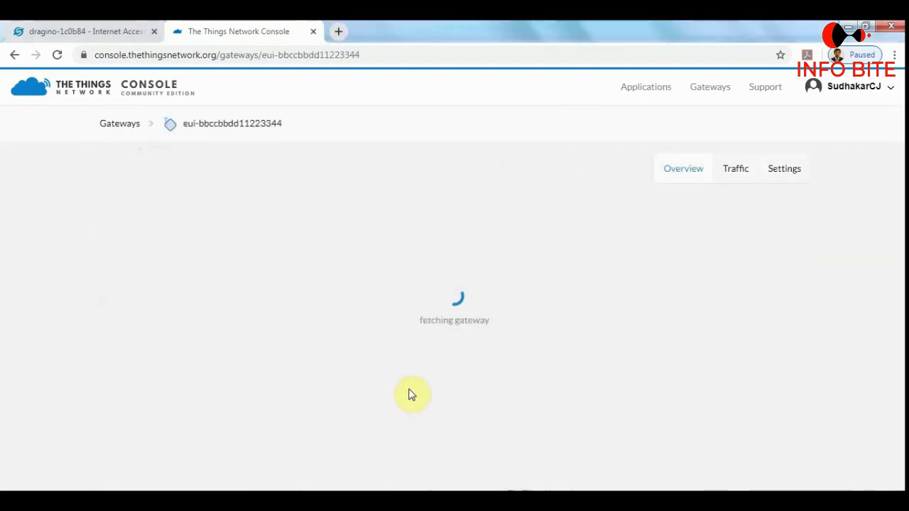